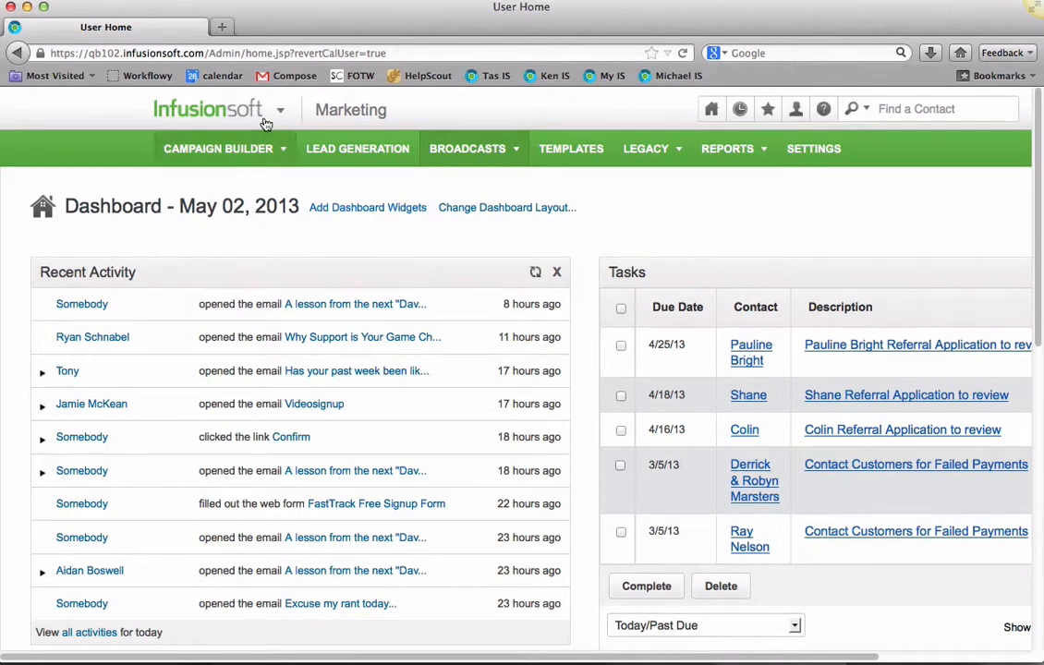
# - Start a new email broadcast from the Marketing Broadcasts section
pyautogui.moveTo(265, 117)
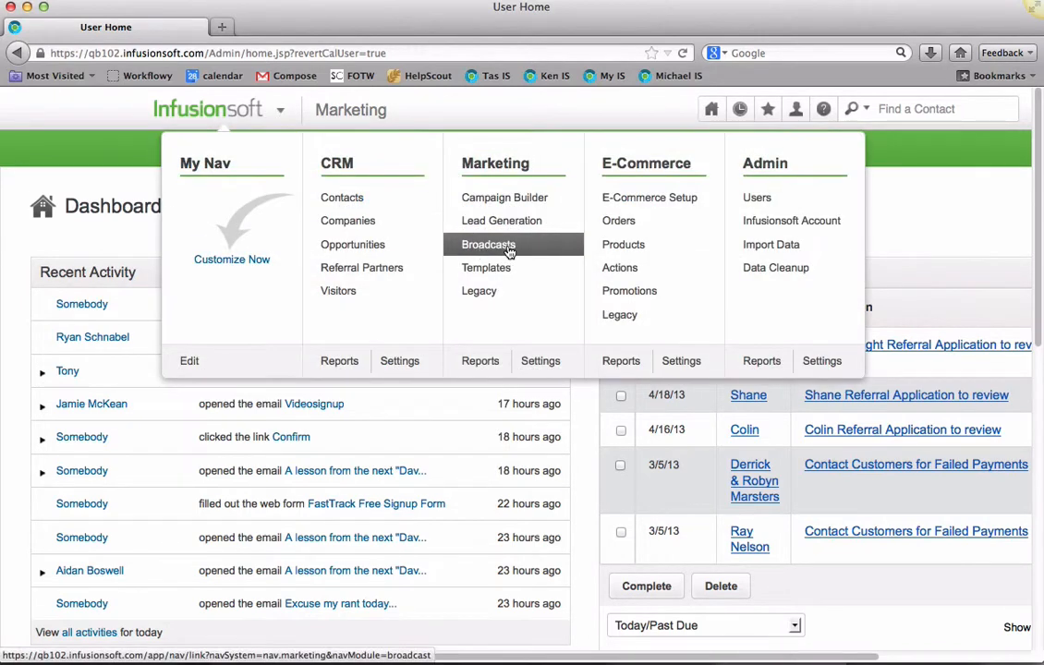
pyautogui.click(507, 248)
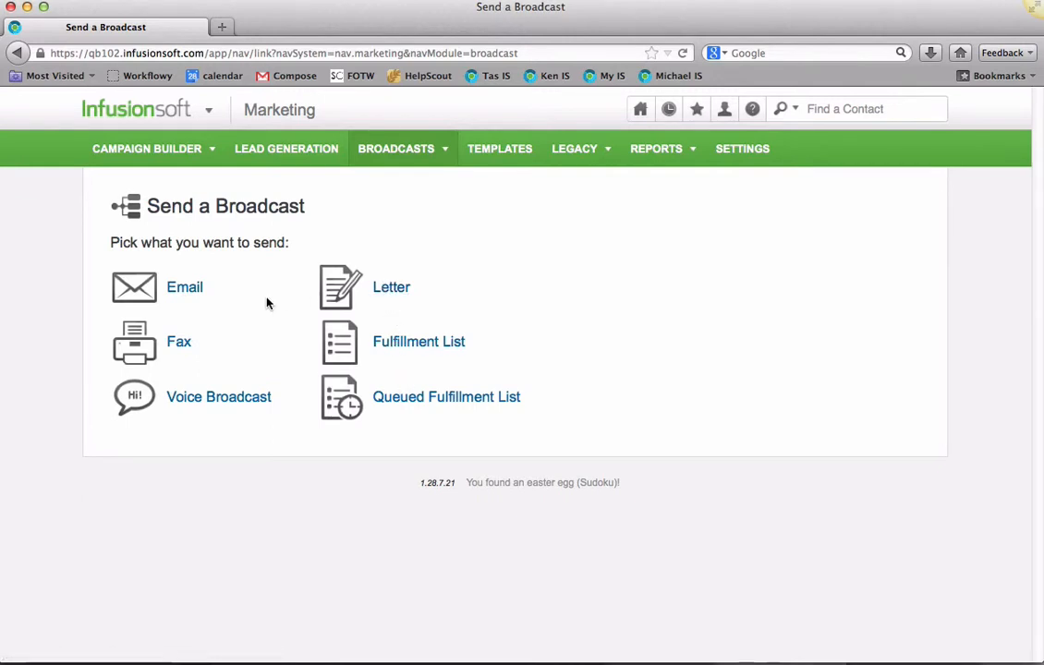
pyautogui.click(188, 289)
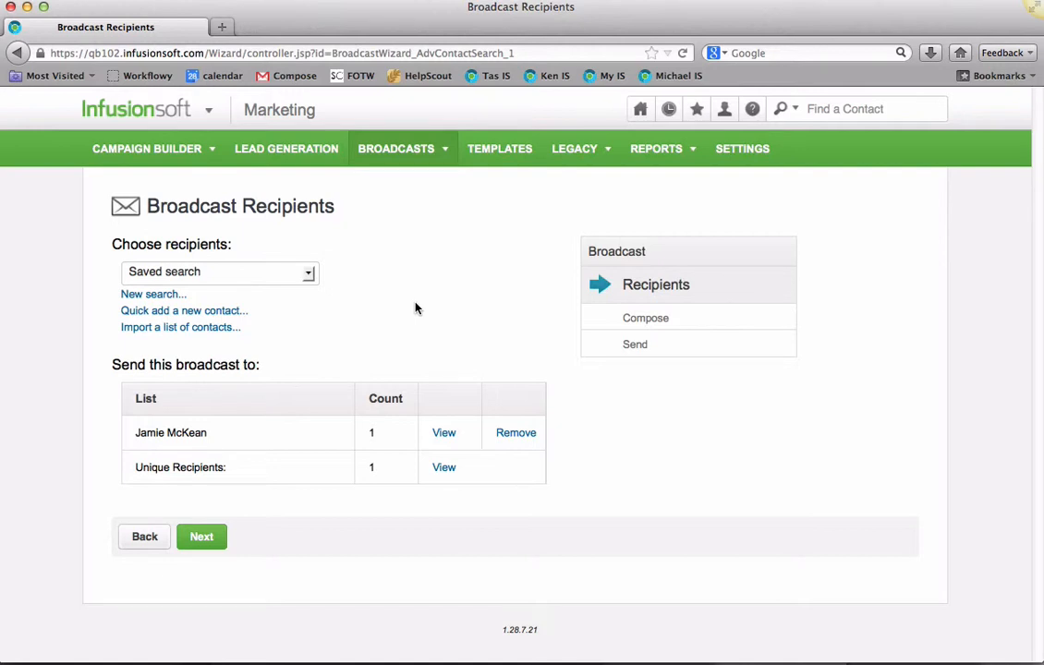
# - Add broadcast recipients through a new search for contacts with the YesPlease Weekly Videos tag
pyautogui.click(276, 275)
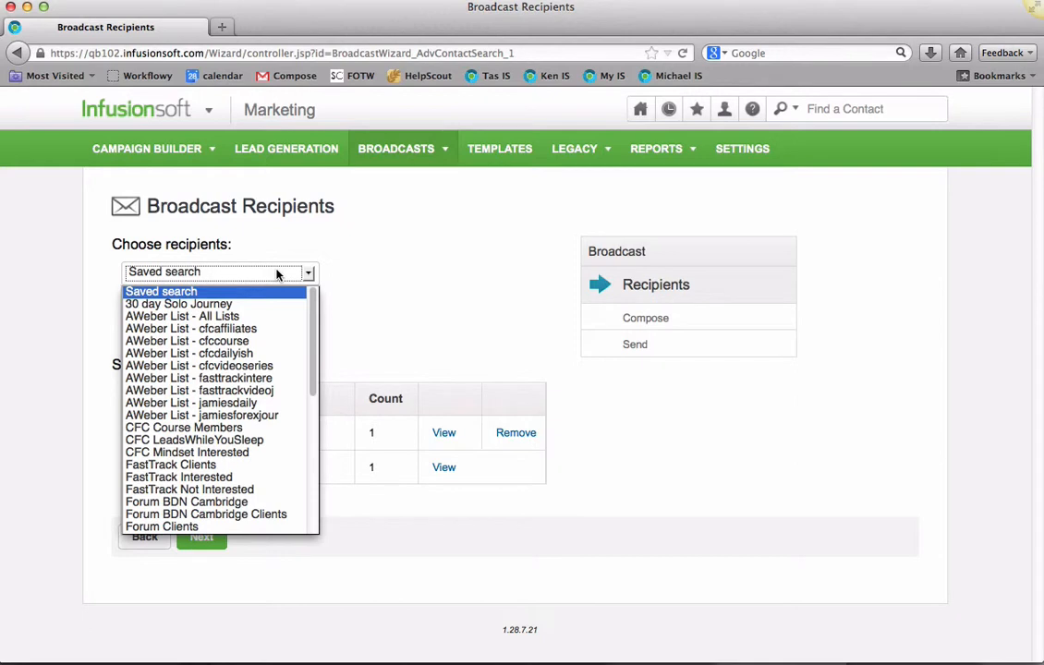
pyautogui.click(276, 275)
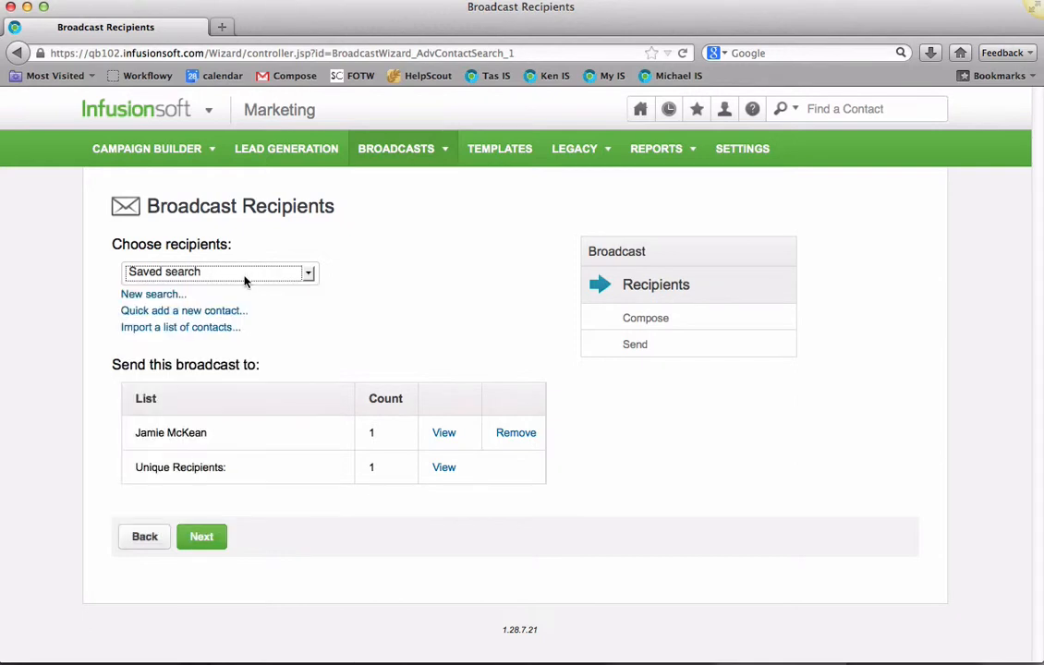
pyautogui.click(145, 297)
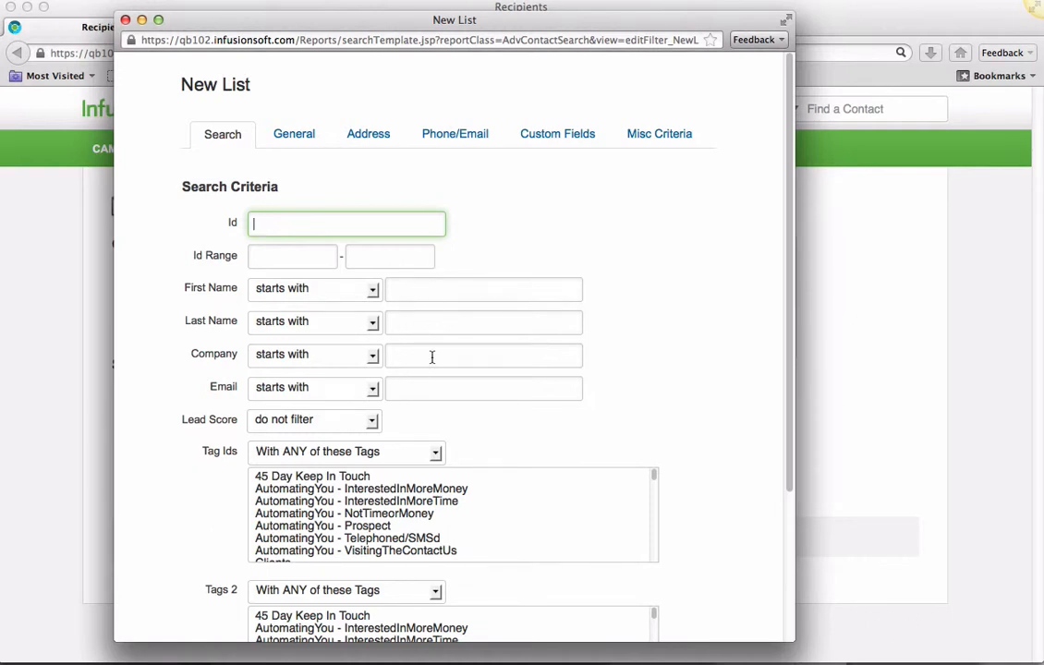
pyautogui.scroll(-3, 432, 356)
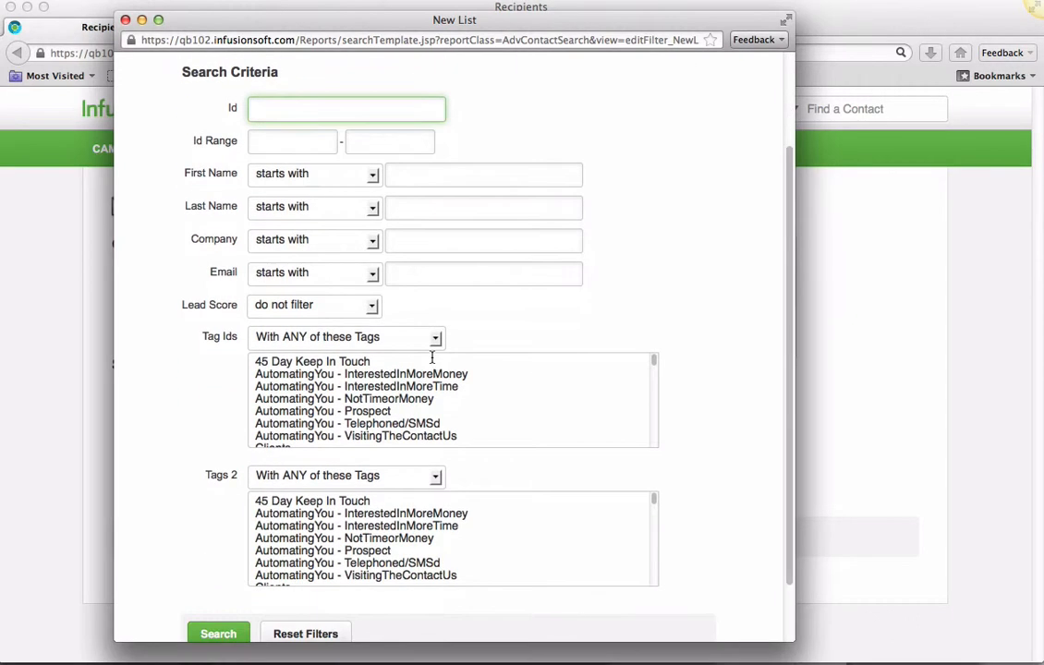
pyautogui.click(332, 305)
pyautogui.click(332, 307)
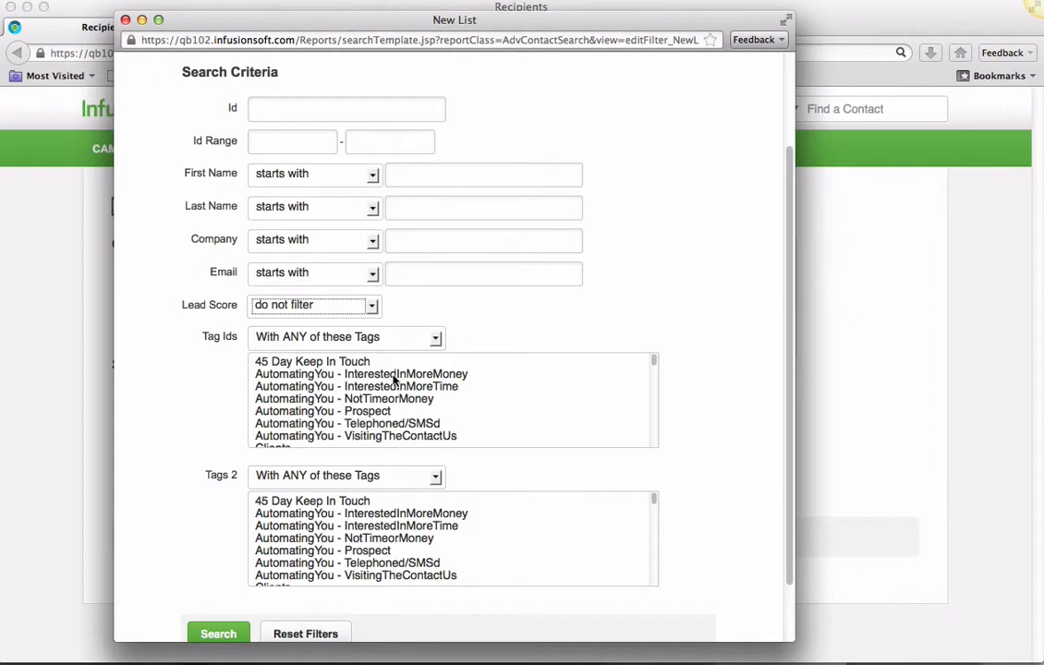
pyautogui.scroll(-5, 436, 375)
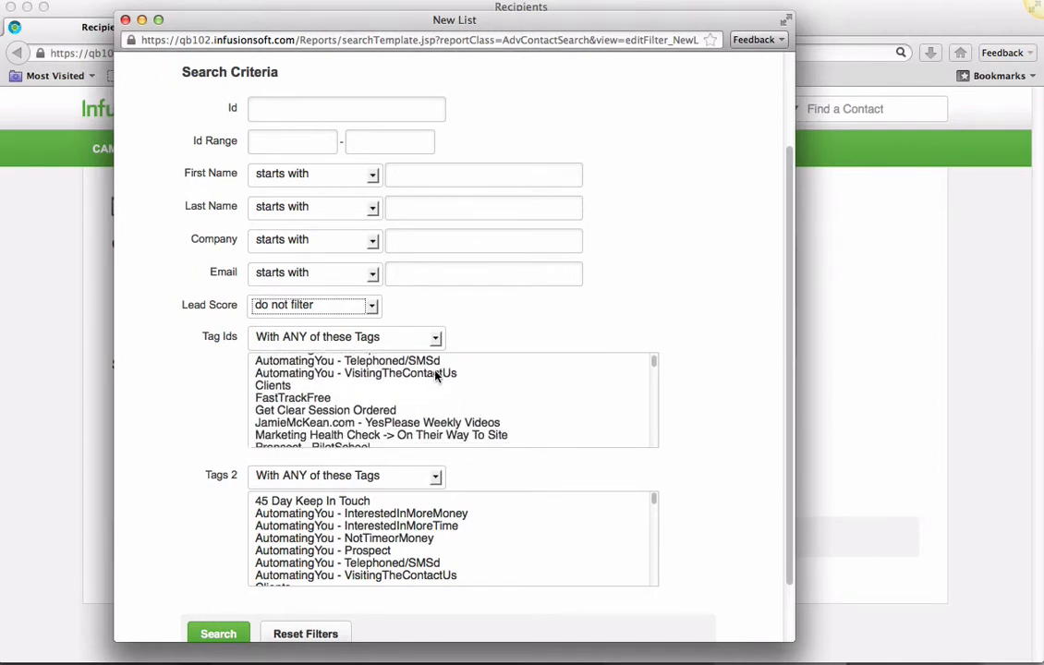
pyautogui.click(482, 393)
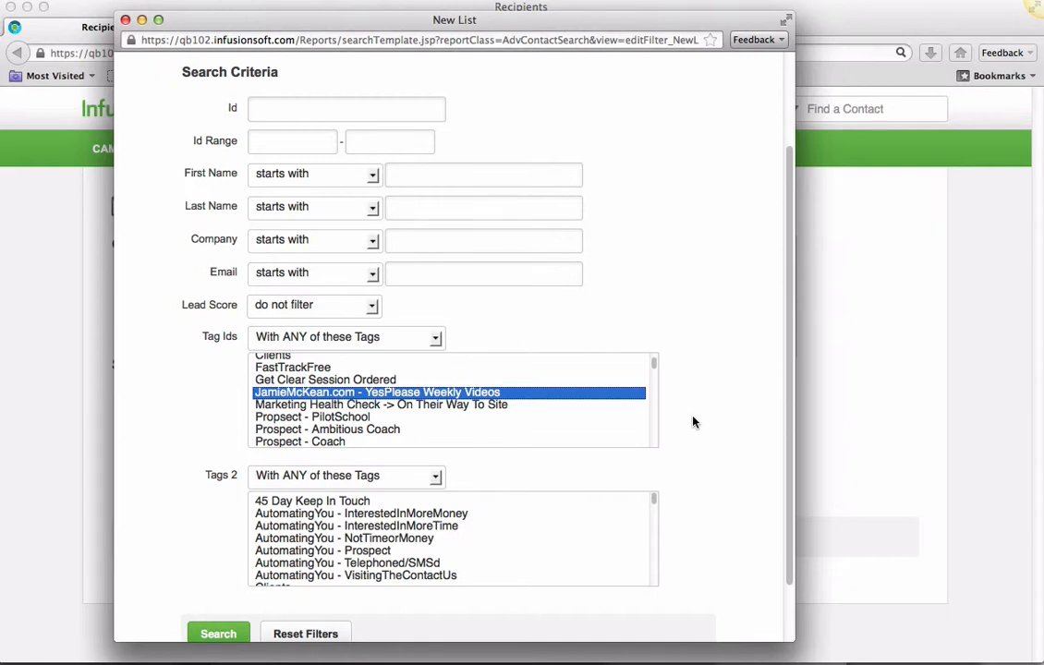
pyautogui.scroll(-3, 692, 452)
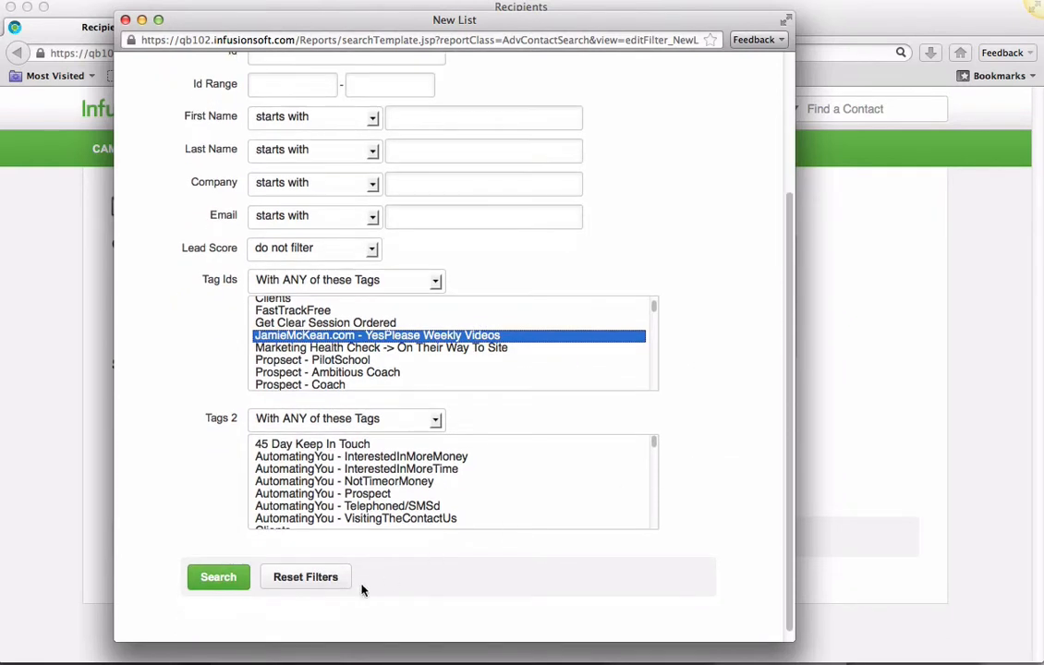
pyautogui.click(219, 579)
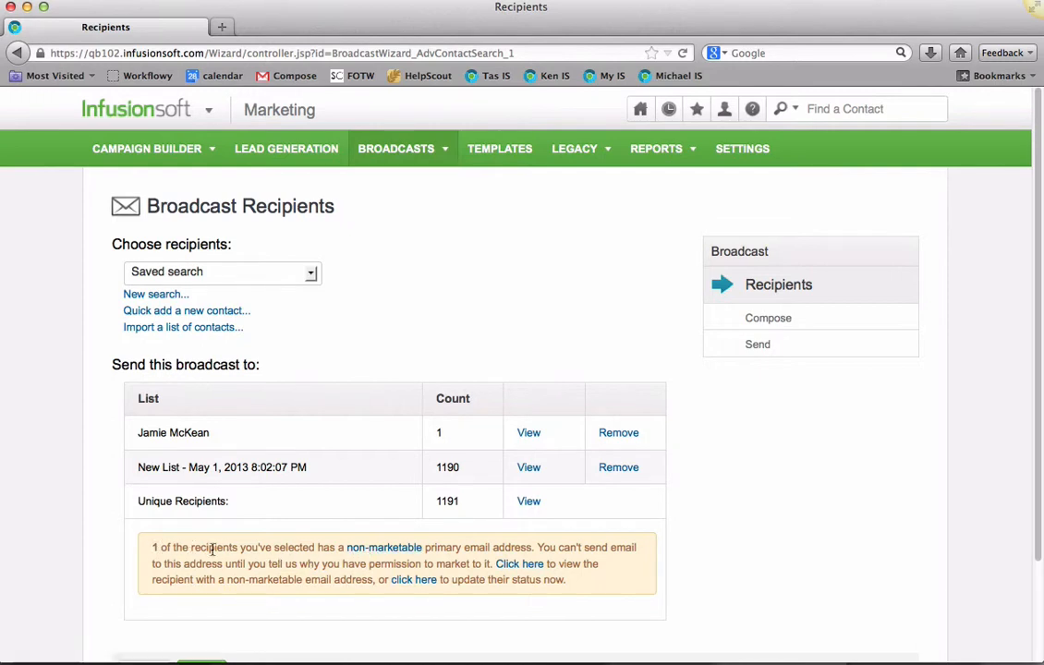
# - Continue to composing the email and set the sender to the business owner's own name instead of the logged-in user
pyautogui.scroll(-2, 349, 381)
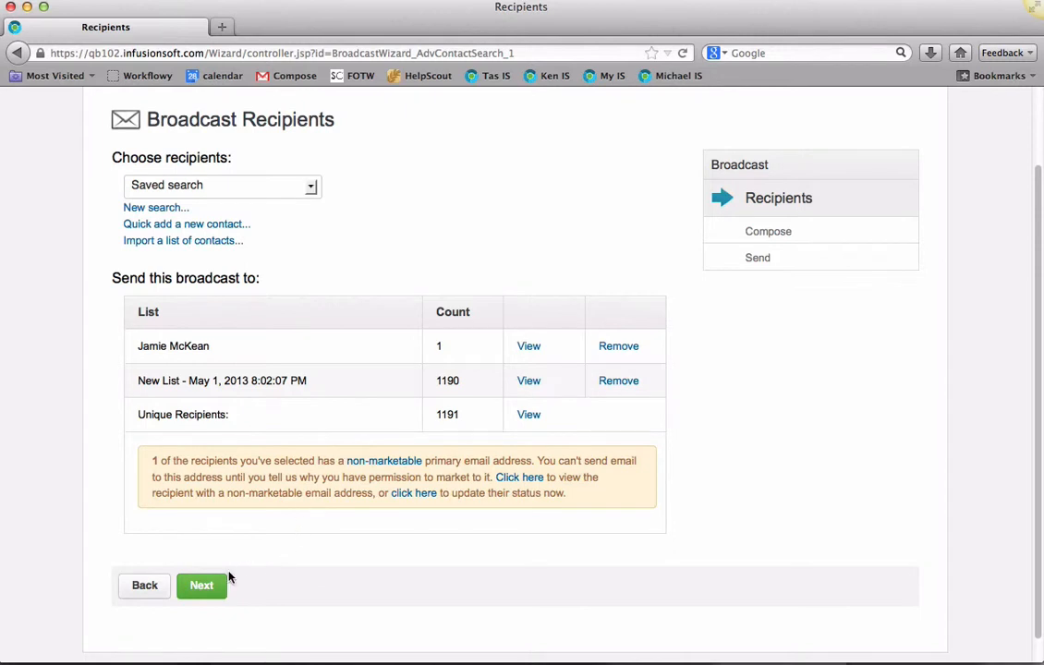
pyautogui.click(200, 591)
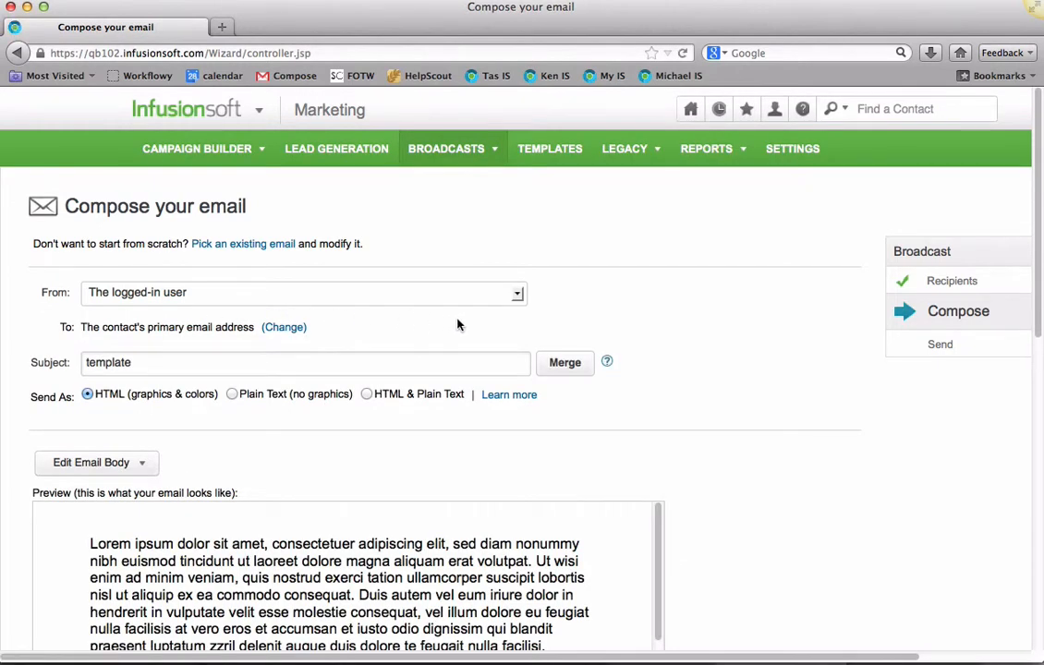
pyautogui.click(297, 301)
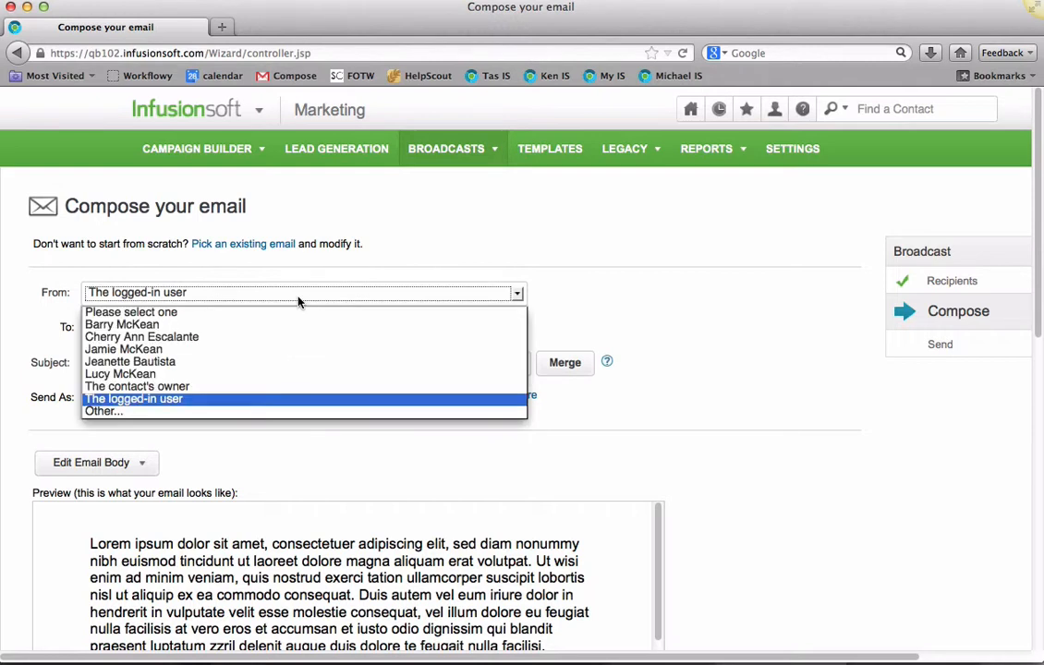
pyautogui.click(283, 355)
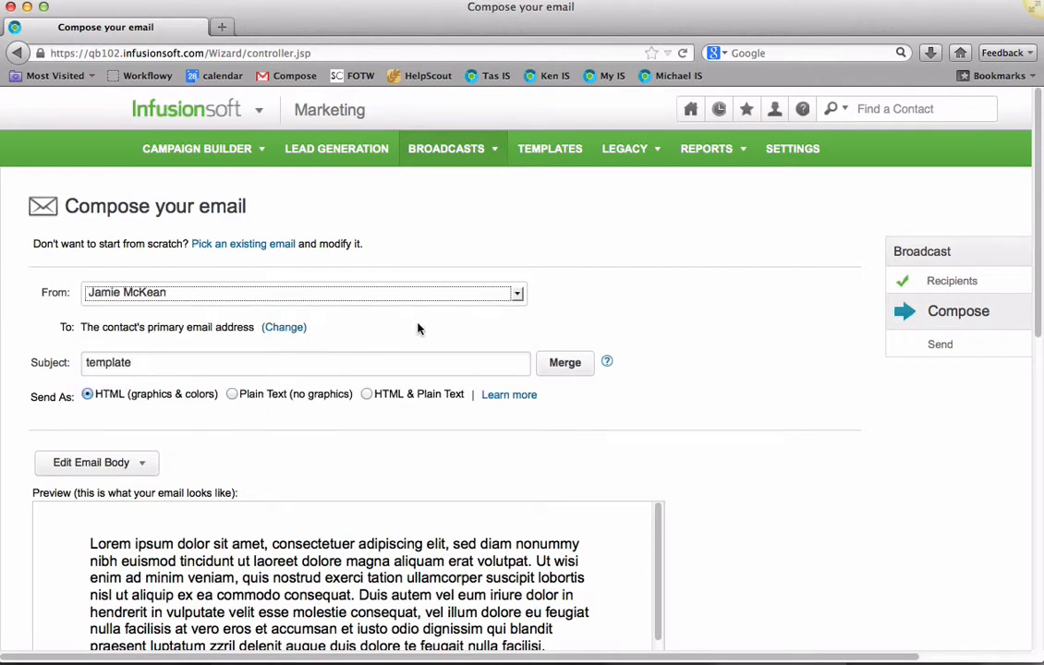
pyautogui.scroll(-3, 418, 328)
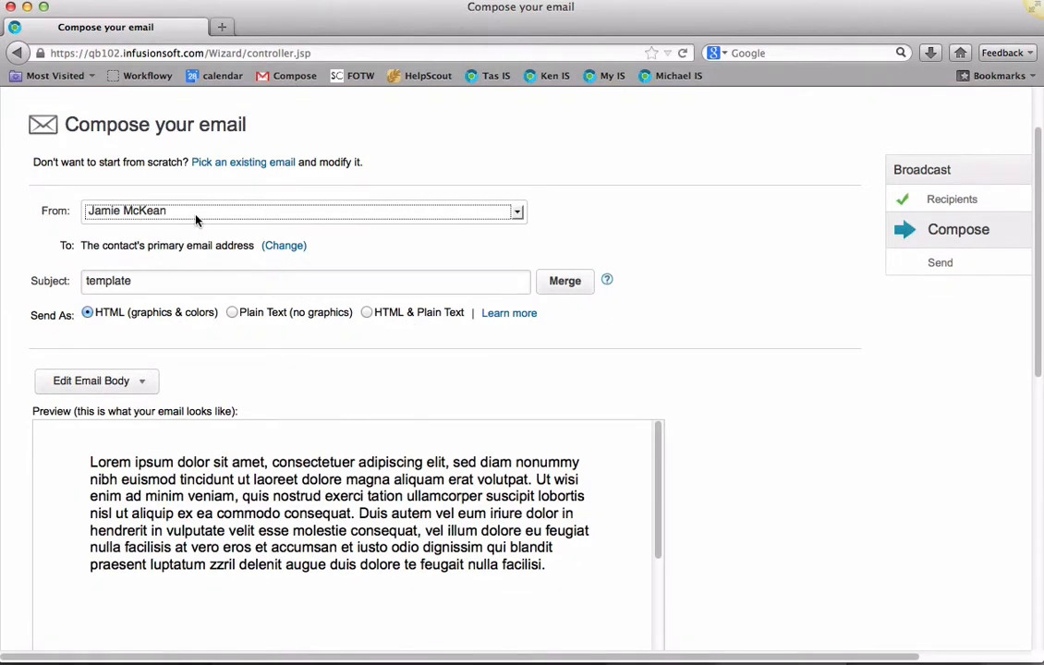
pyautogui.click(194, 217)
pyautogui.click(194, 217)
# - Copy the title line from the draft in the text editor and use it as the email subject, edited to "Life Experiences..."
pyautogui.click(265, 659)
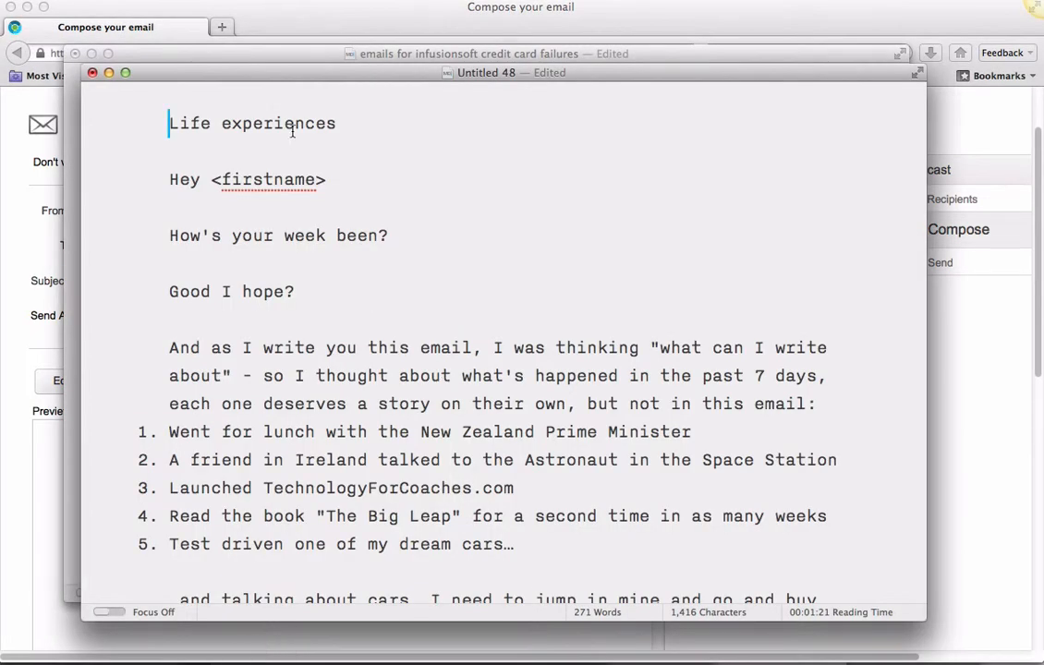
pyautogui.click(340, 124)
pyautogui.moveTo(340, 124); pyautogui.dragTo(147, 134)
pyautogui.press('super+c')
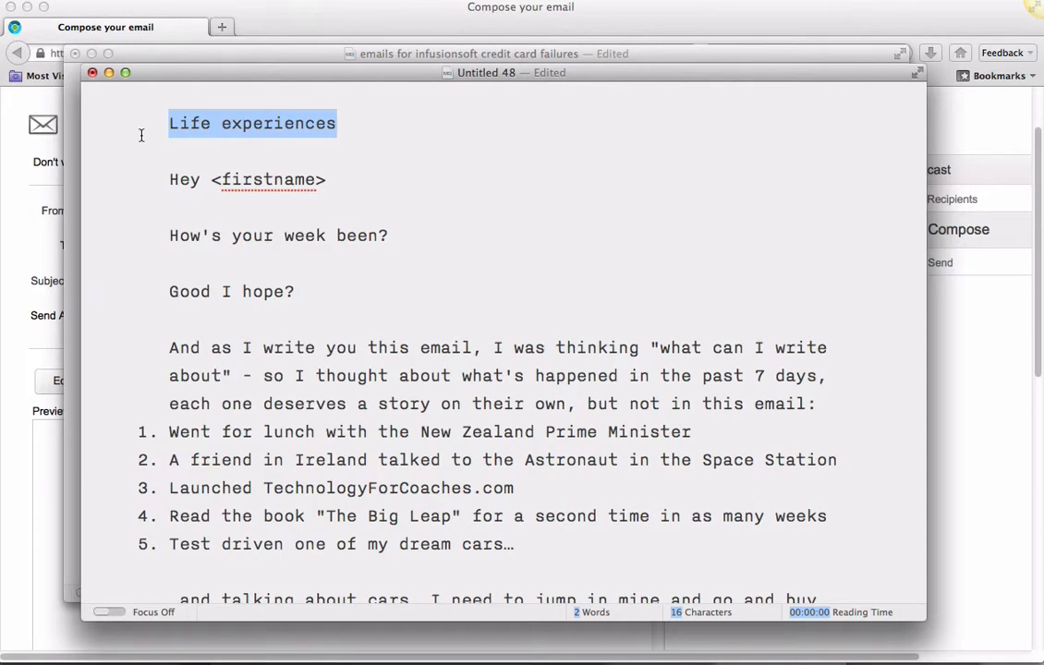
pyautogui.press('super+Tab')
pyautogui.doubleClick(138, 281)
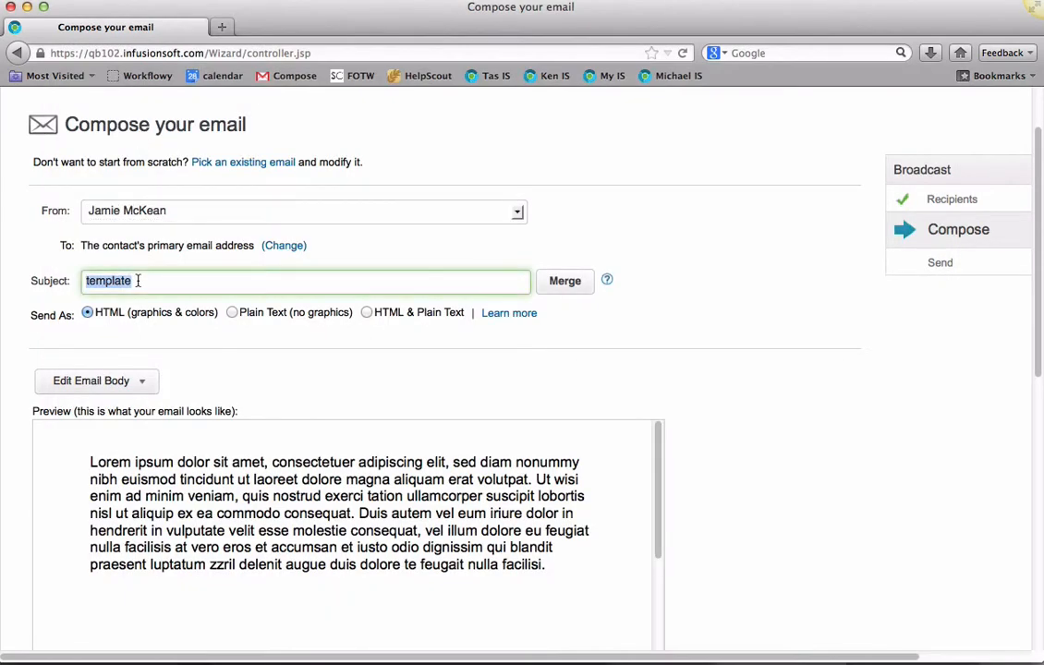
pyautogui.press('super+v')
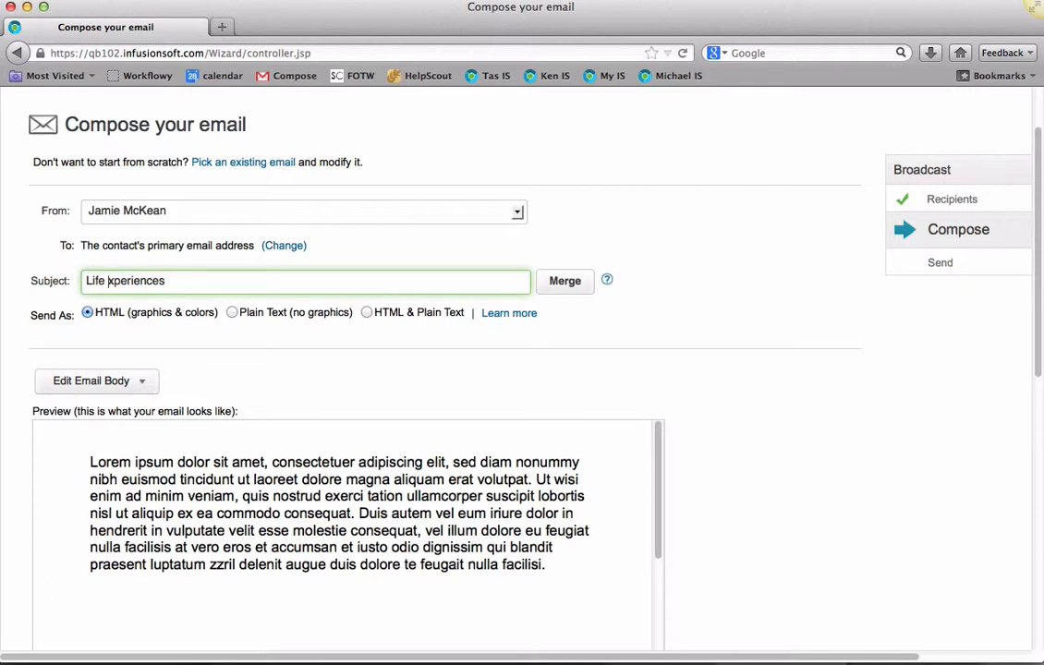
pyautogui.write('E')
pyautogui.write('...')
# - Open the email body for editing and set the email alignment to Left
pyautogui.scroll(-3, 139, 319)
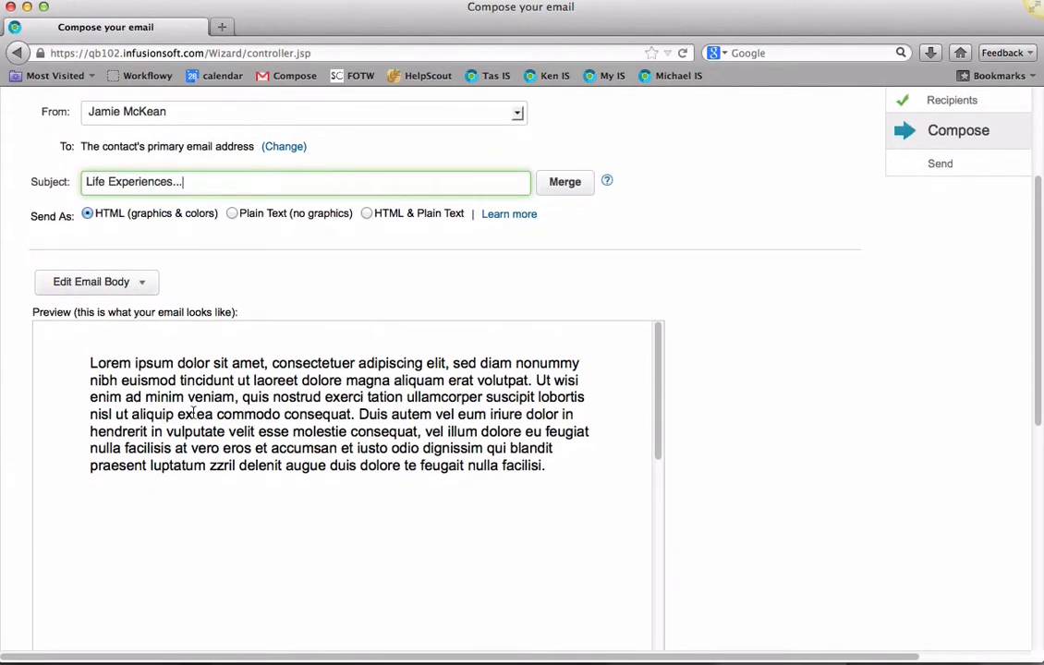
pyautogui.click(88, 282)
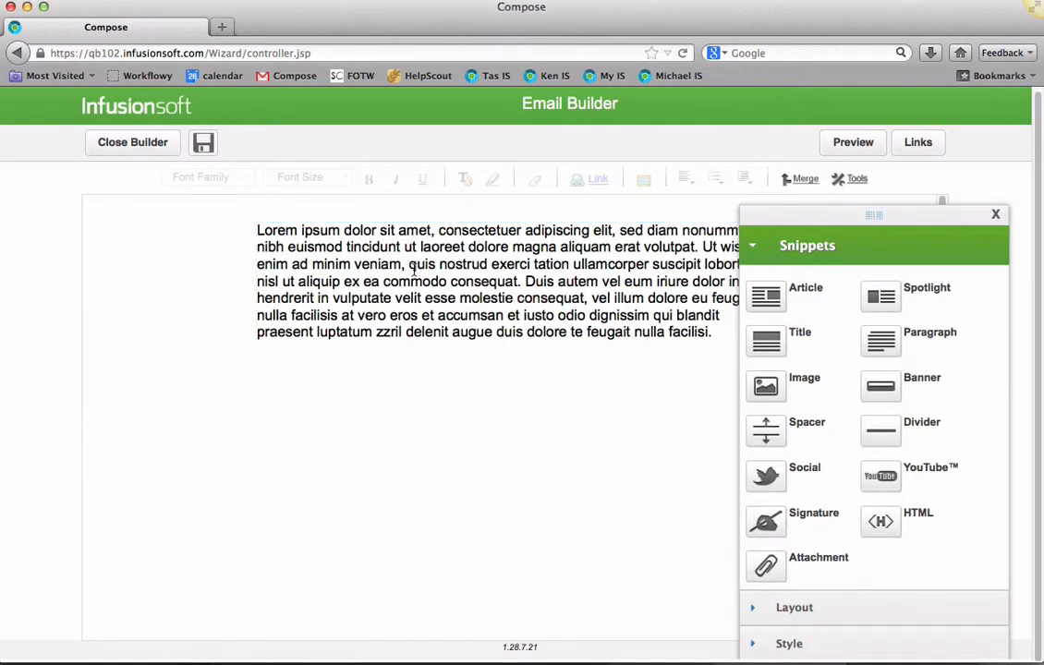
pyautogui.click(813, 609)
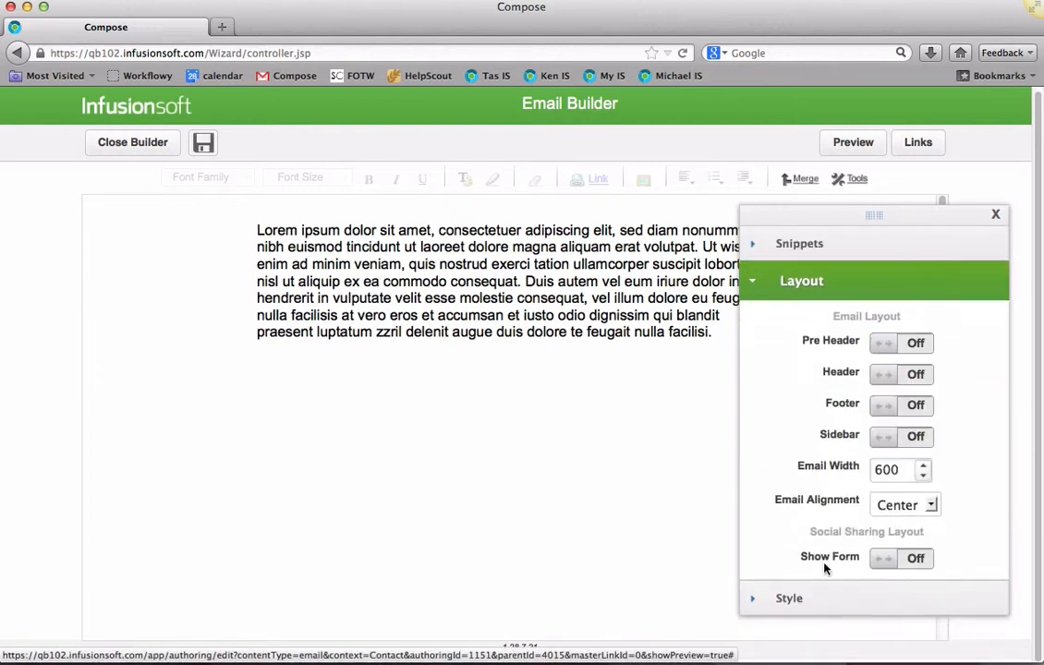
pyautogui.click(895, 505)
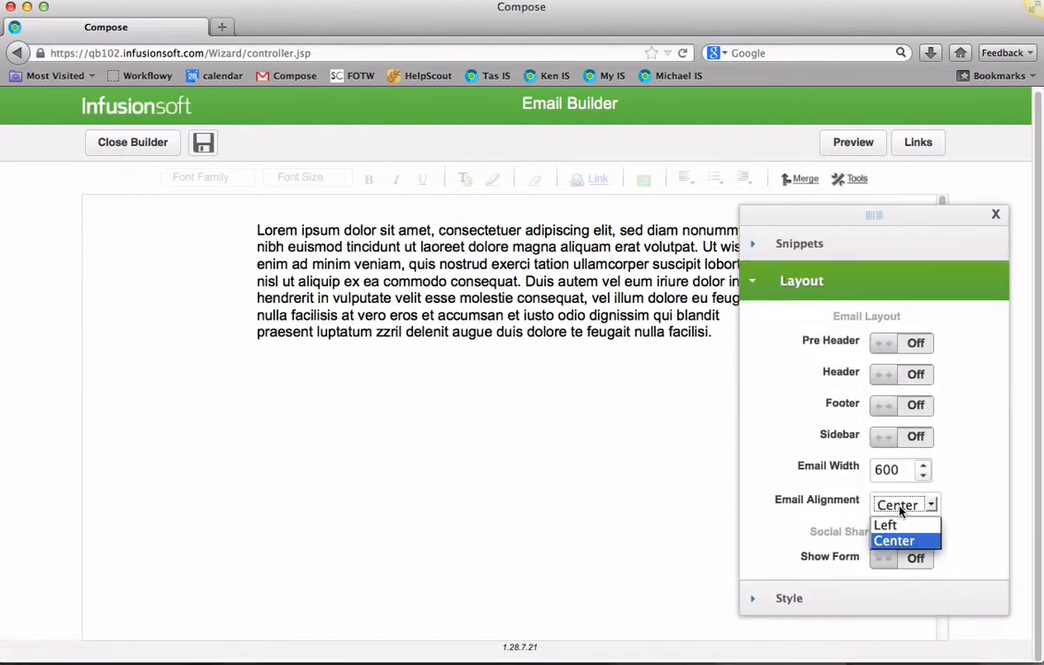
pyautogui.click(892, 525)
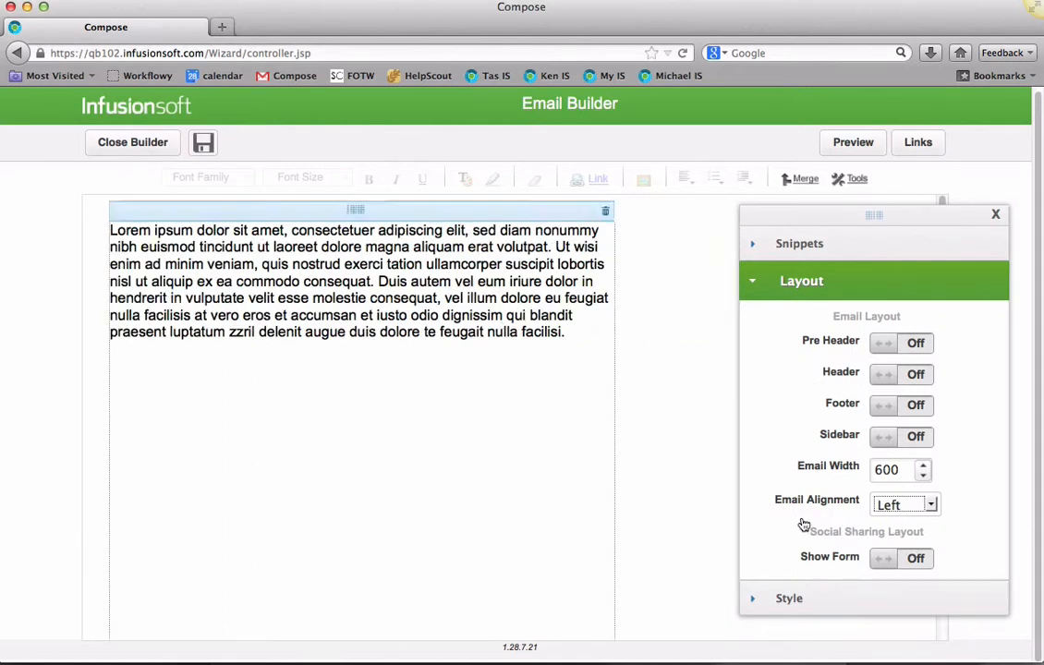
# - Choose the Simple style for the email and close the floating design palette
pyautogui.click(816, 595)
pyautogui.scroll(-2, 858, 437)
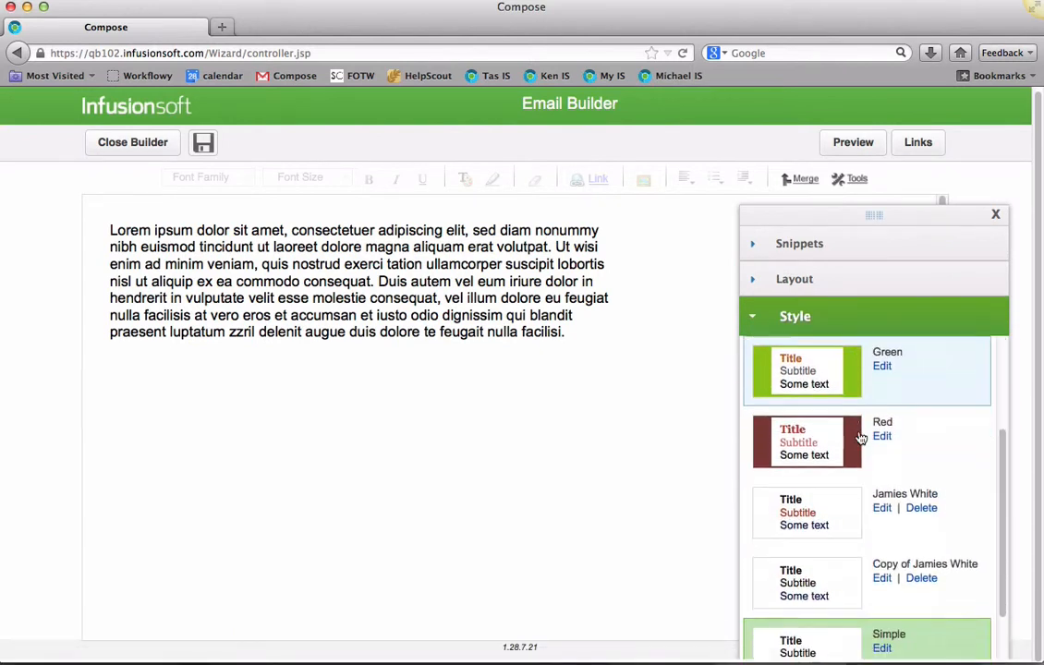
pyautogui.scroll(-1, 859, 438)
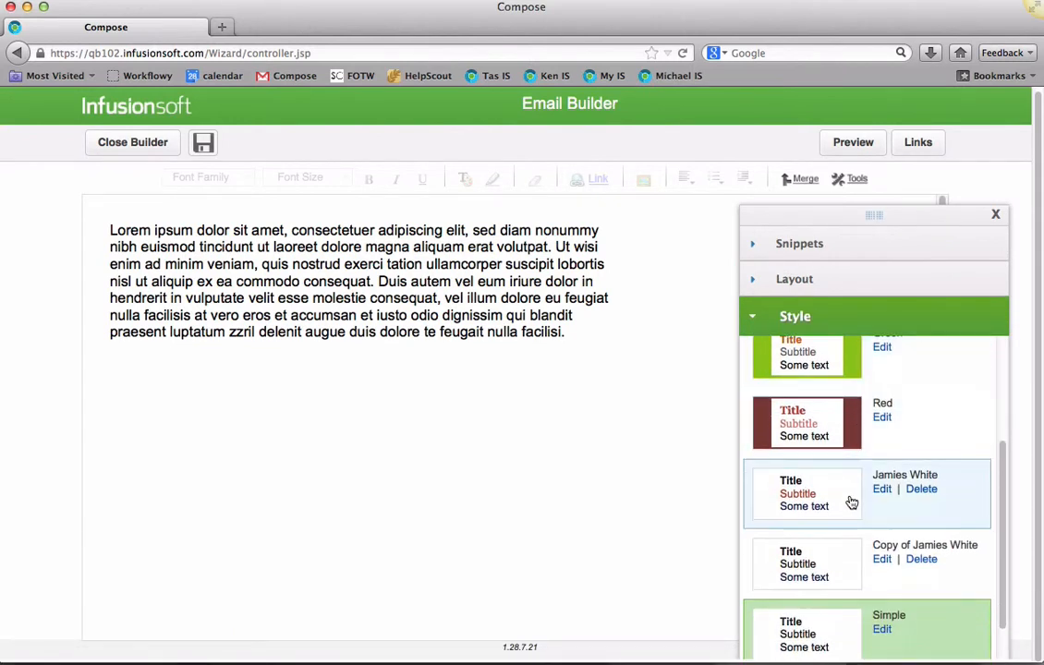
pyautogui.click(817, 628)
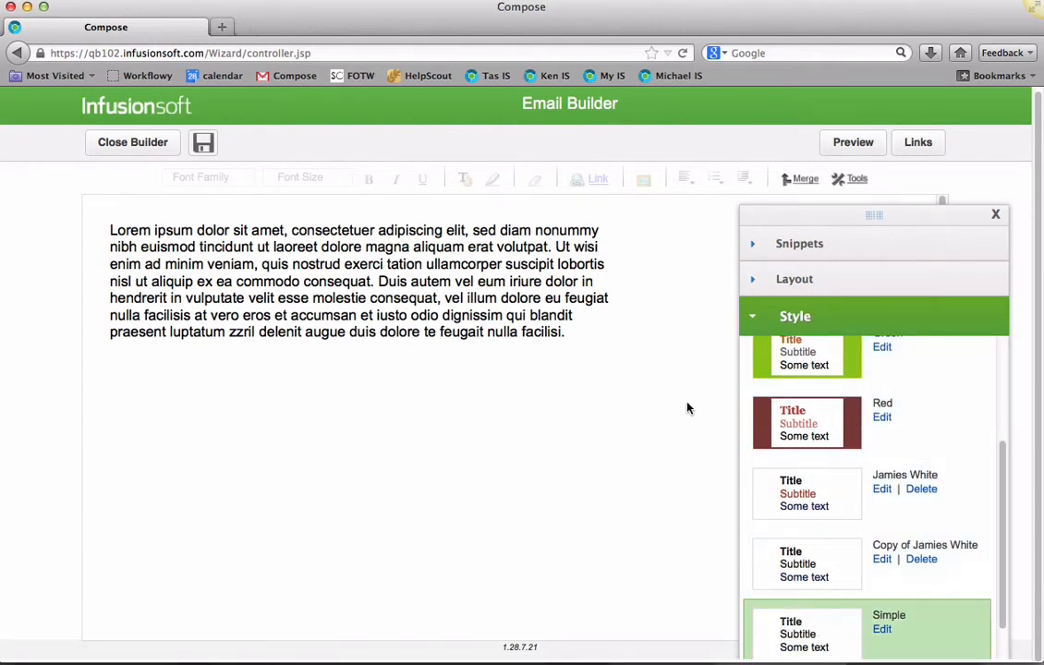
pyautogui.click(901, 253)
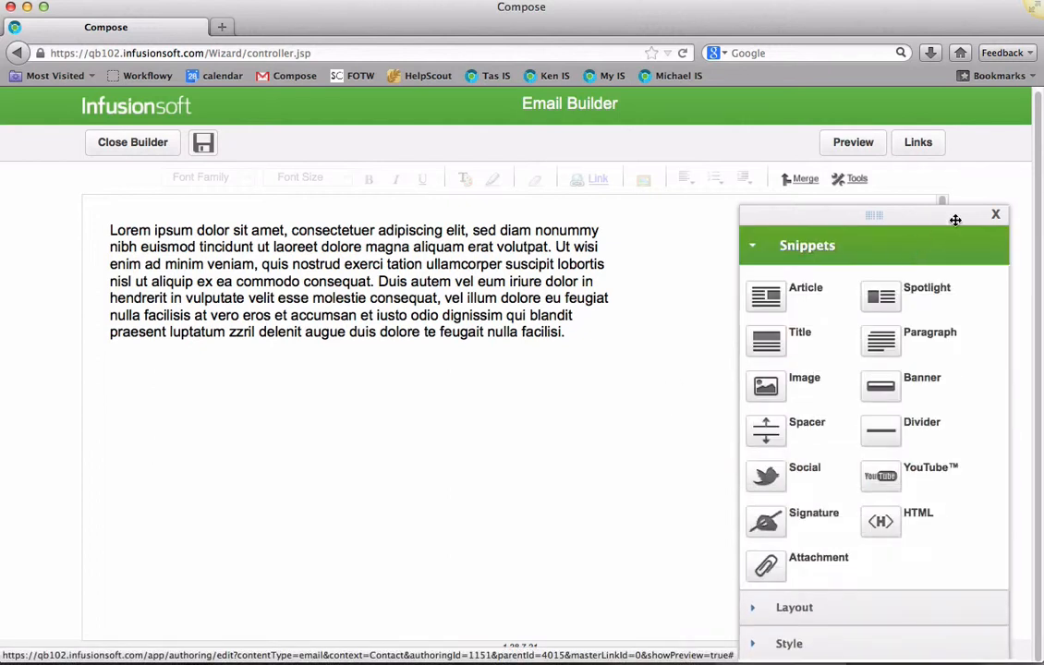
pyautogui.click(995, 214)
# - Examine the blank space between the placeholder paragraph and the unsubscribe footer, including the dot above the footer
pyautogui.click(500, 298)
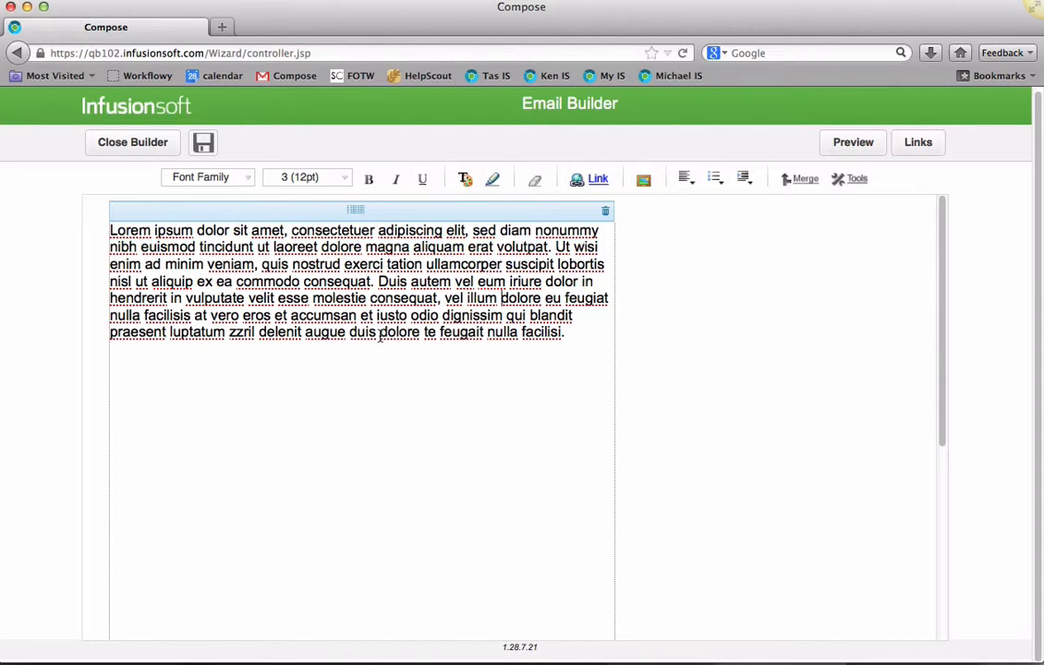
pyautogui.hotkey('ctrl', 'a')
pyautogui.press('BackSpace')
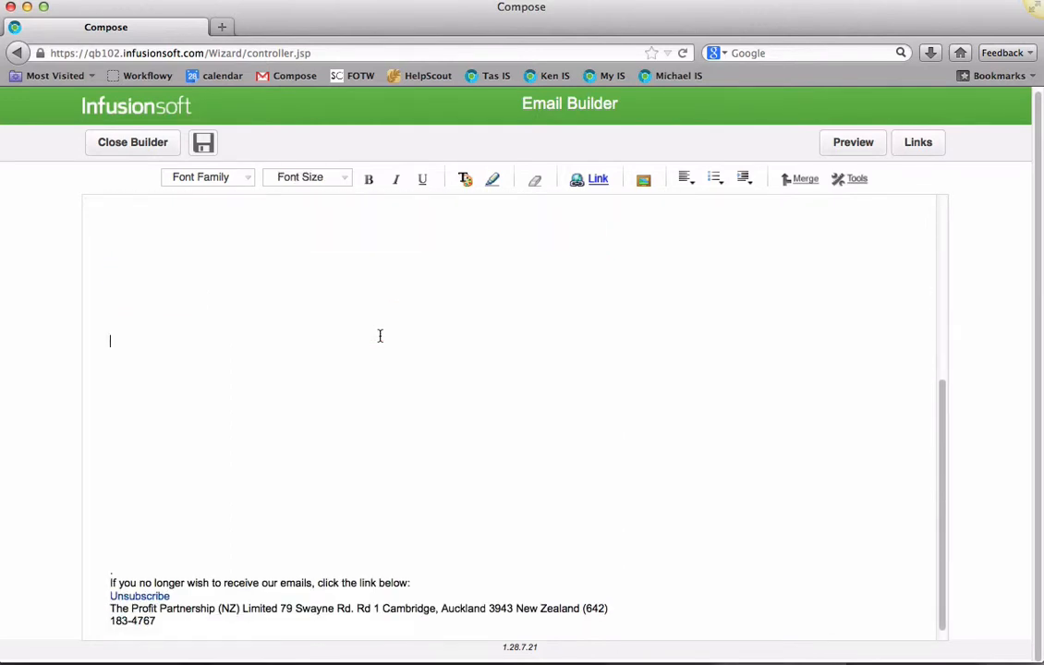
pyautogui.scroll(5, 307, 374)
pyautogui.scroll(-2, 307, 376)
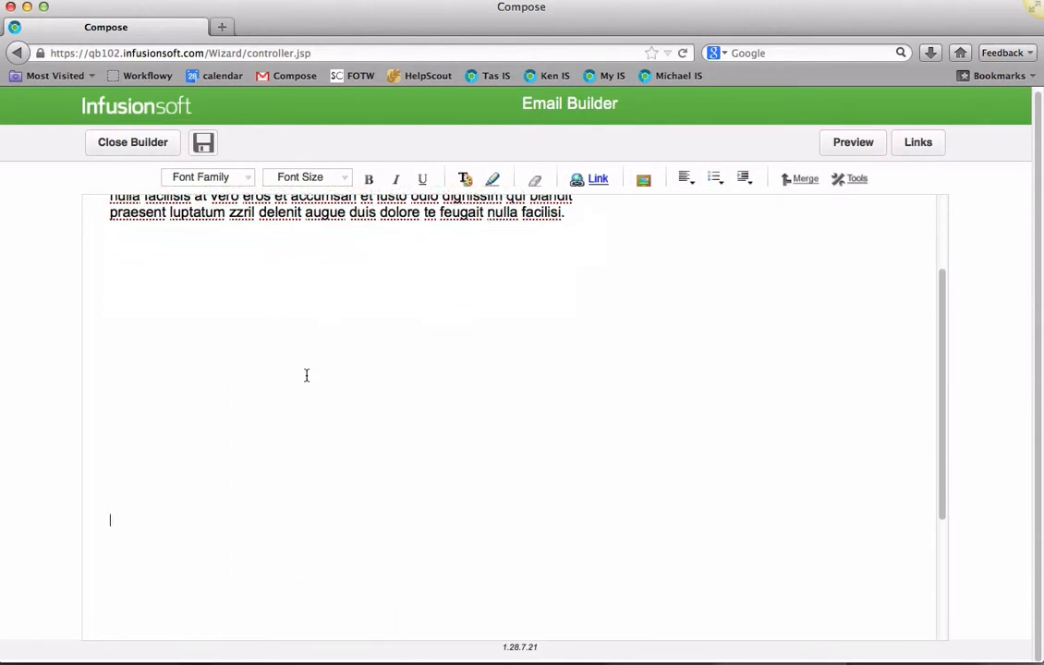
pyautogui.scroll(-3, 296, 383)
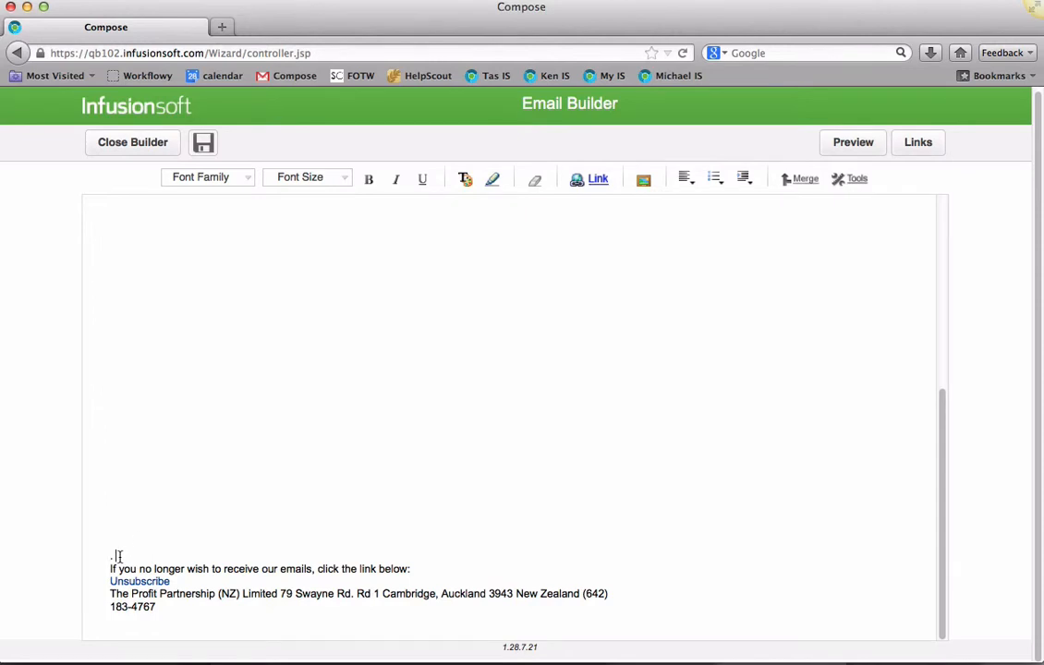
pyautogui.moveTo(119, 556); pyautogui.dragTo(100, 559)
pyautogui.scroll(5, 251, 577)
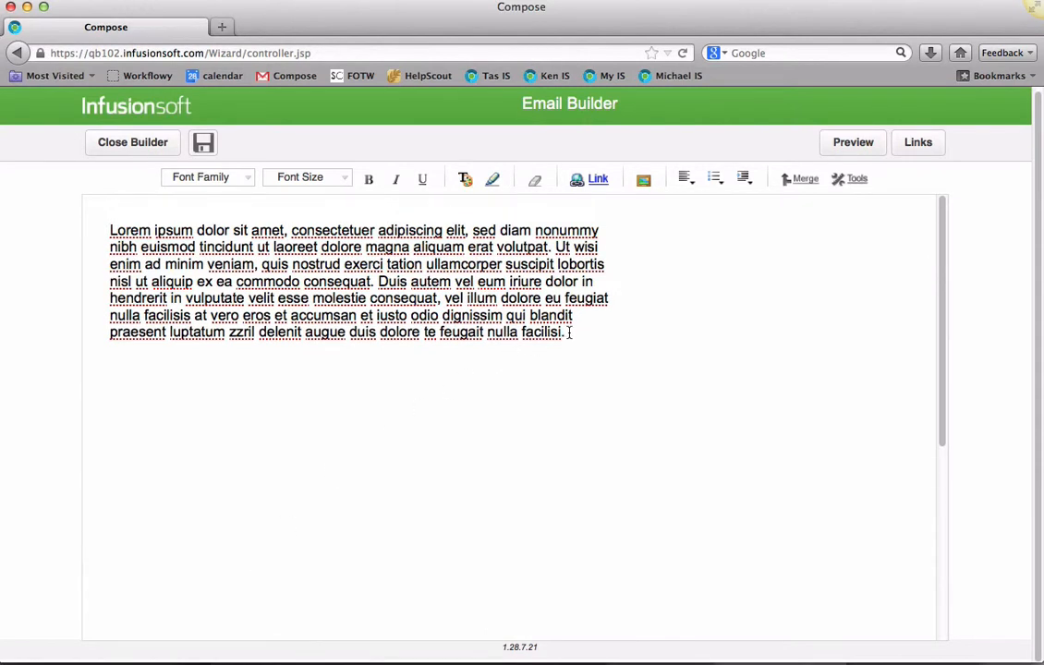
# - Copy the draft from the greeting to the sign-off in the text editor and paste it over the placeholder paragraph in the email body
pyautogui.moveTo(569, 333); pyautogui.dragTo(102, 227)
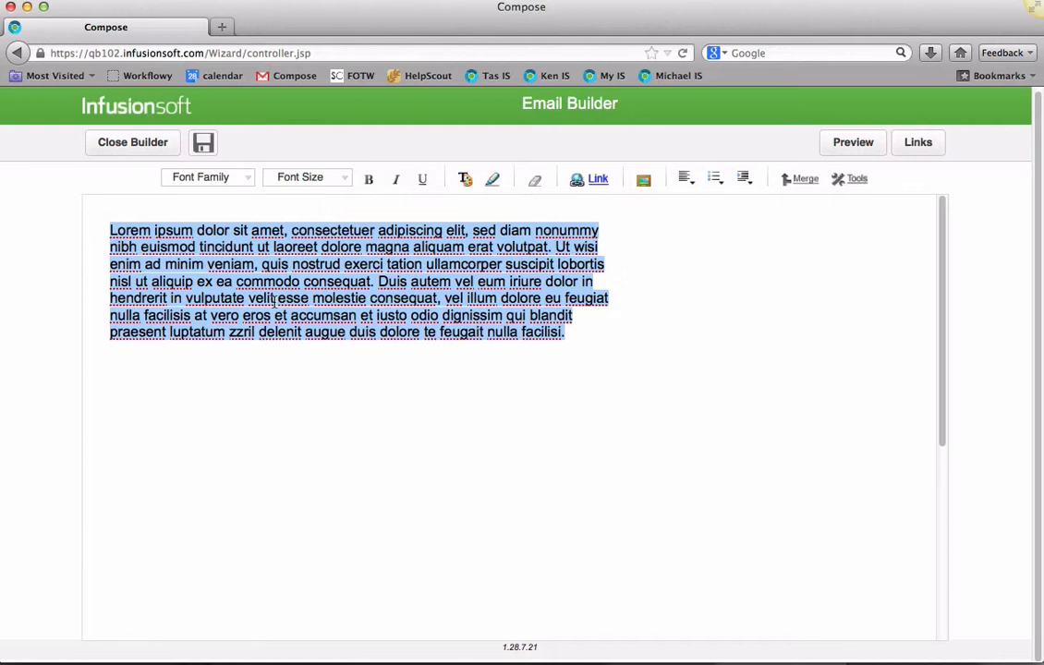
pyautogui.press('super+Tab')
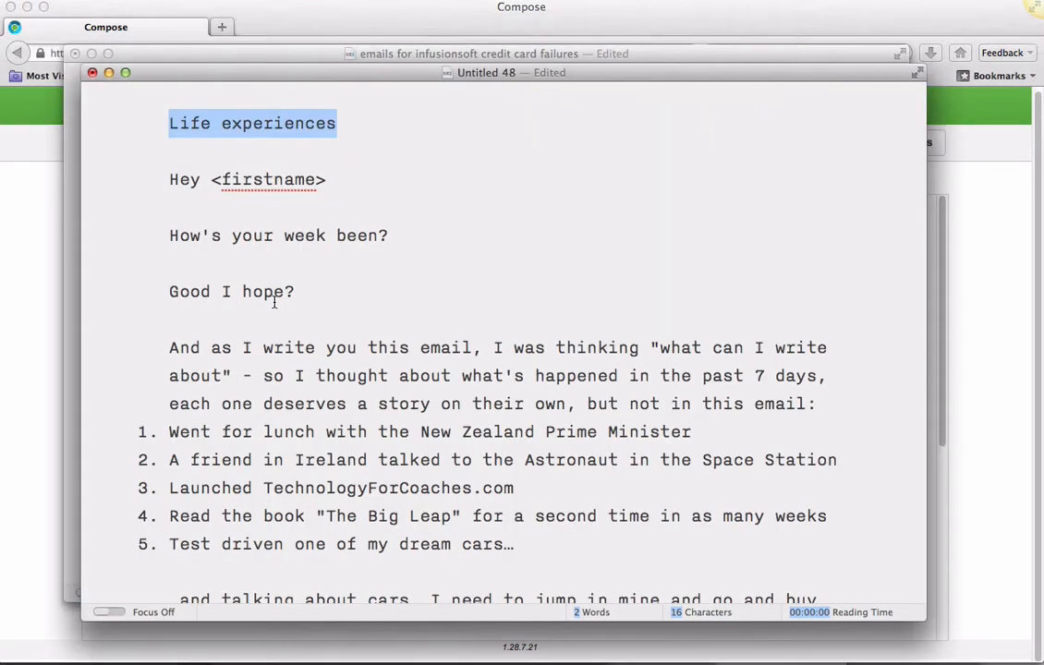
pyautogui.click(177, 194)
pyautogui.press('super+a')
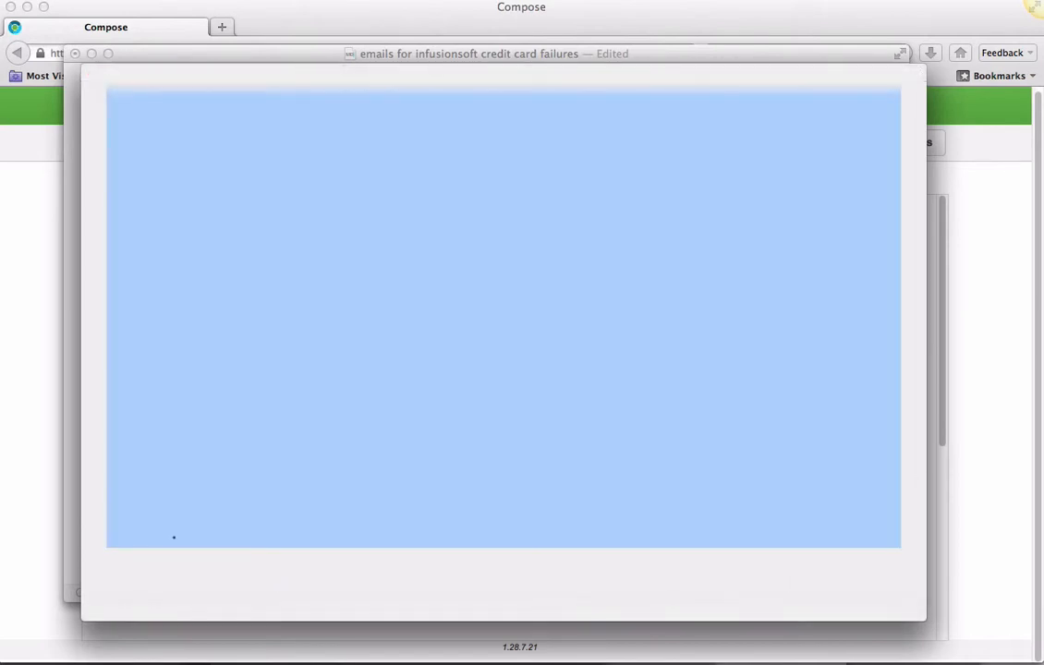
pyautogui.press('super+Tab')
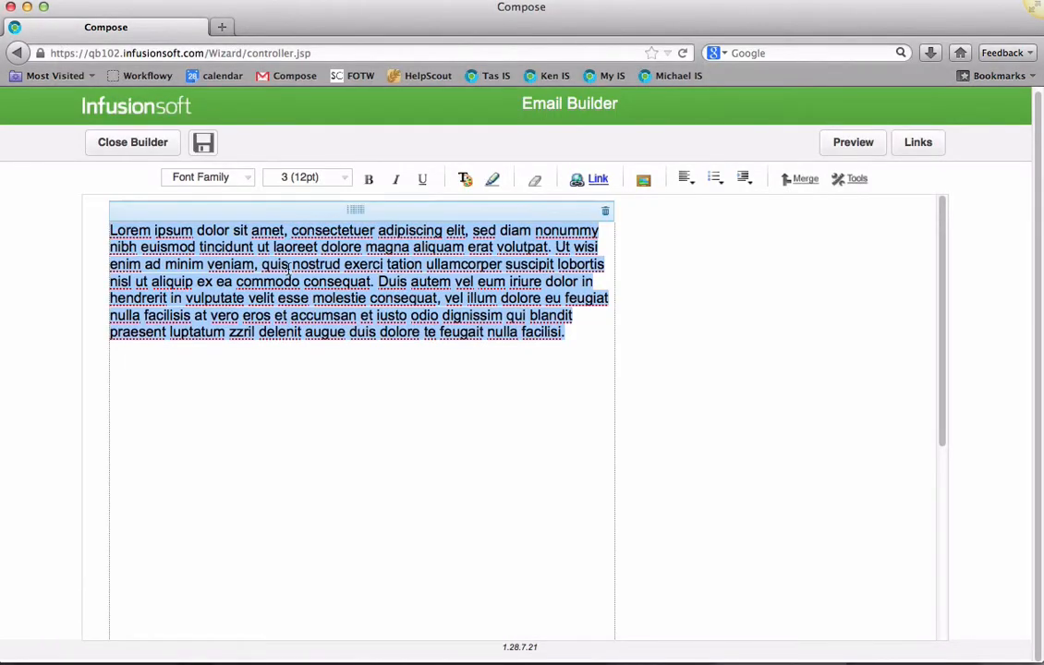
pyautogui.press('super+v')
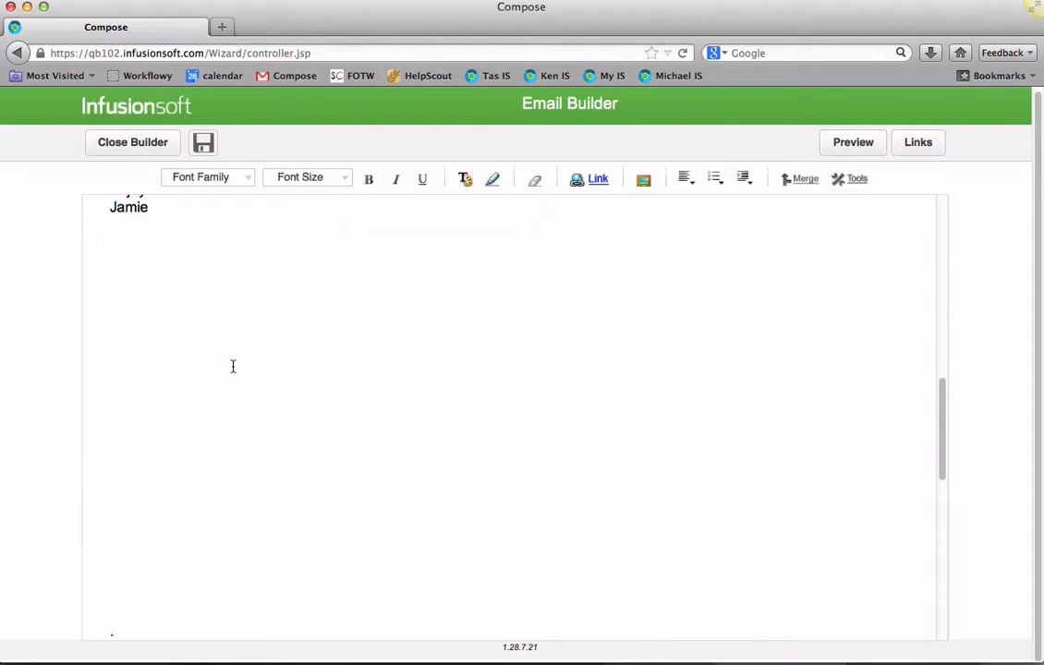
pyautogui.scroll(-3, 233, 367)
pyautogui.scroll(15, 233, 366)
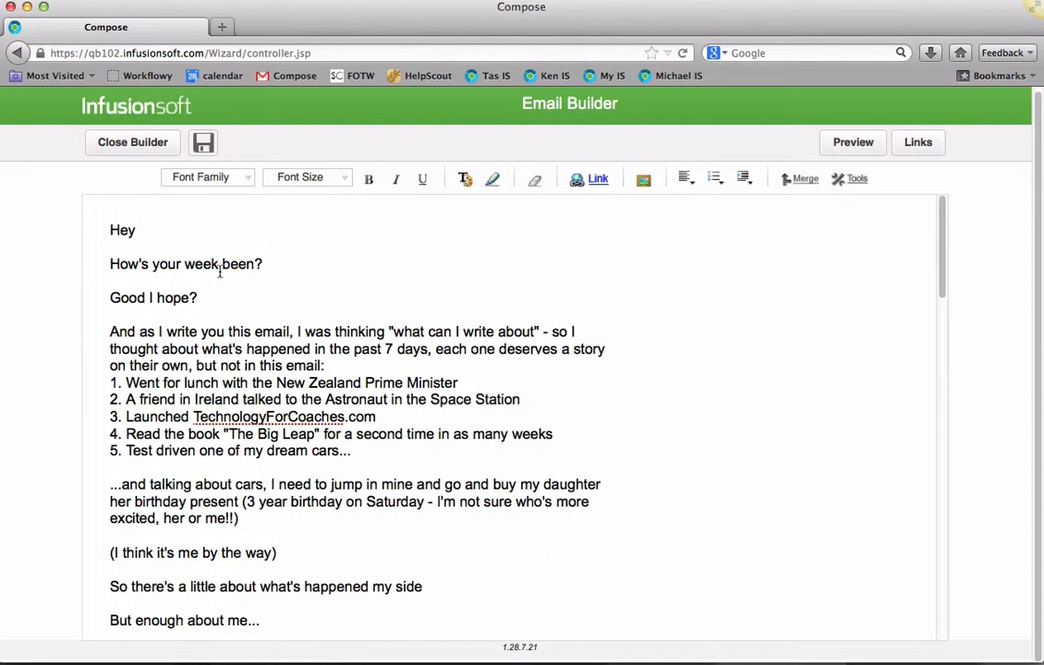
# - Insert the contact's First Name merge field after "Hey" in the greeting and close the merge field list
pyautogui.click(148, 228)
pyautogui.click(798, 180)
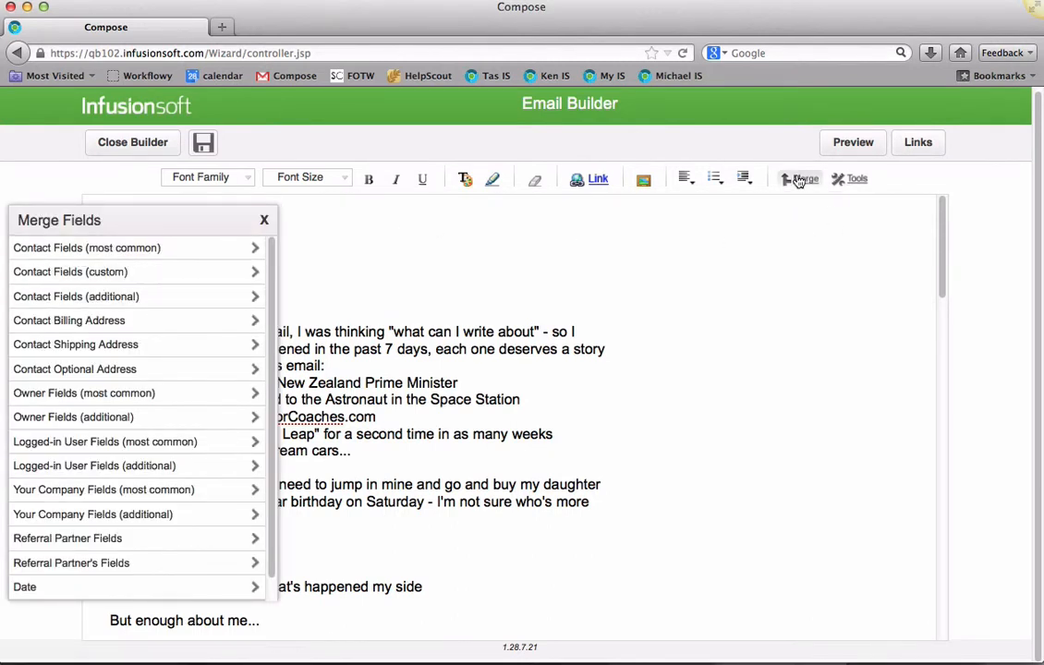
pyautogui.click(129, 248)
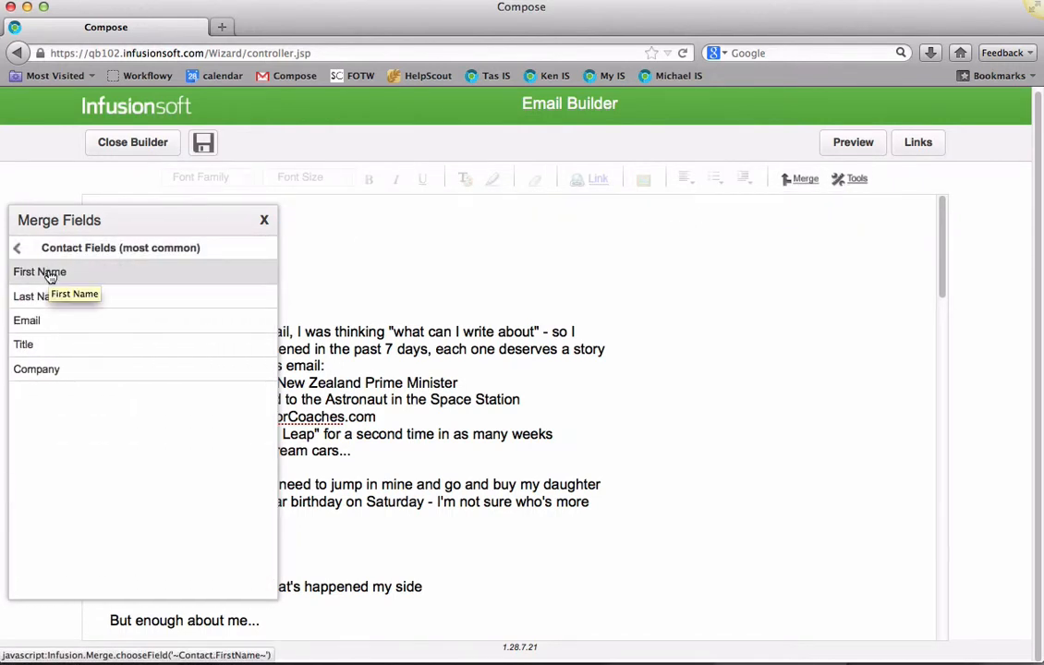
pyautogui.doubleClick(50, 274)
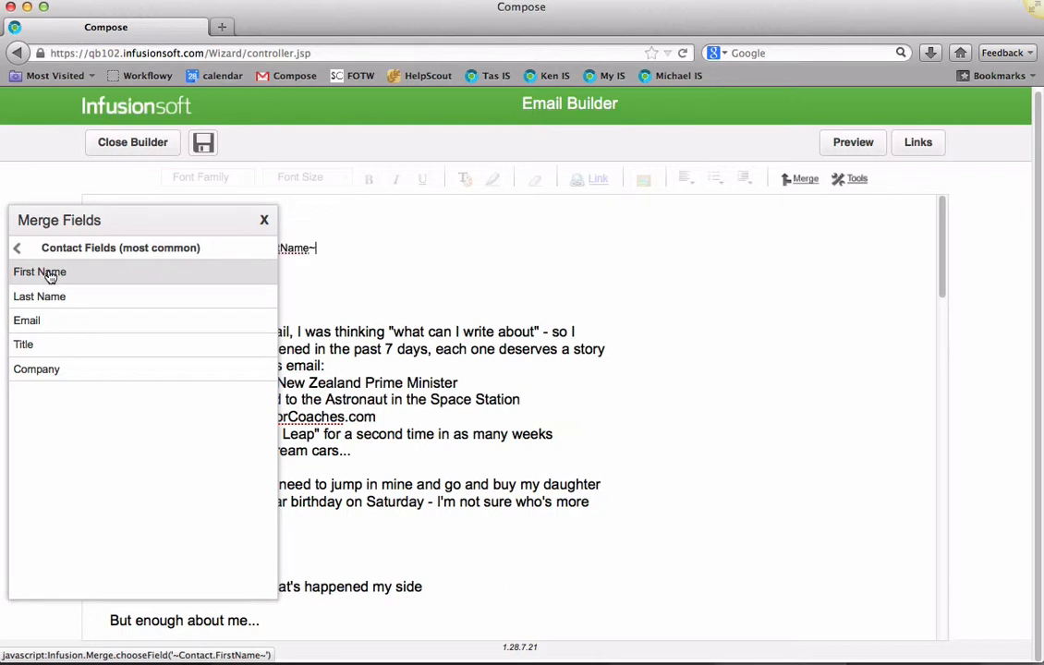
pyautogui.click(263, 219)
# - Delete the duplicate first name merge field, join the remaining one to the "Hey" line, and keep a blank line below the greeting
pyautogui.click(213, 247)
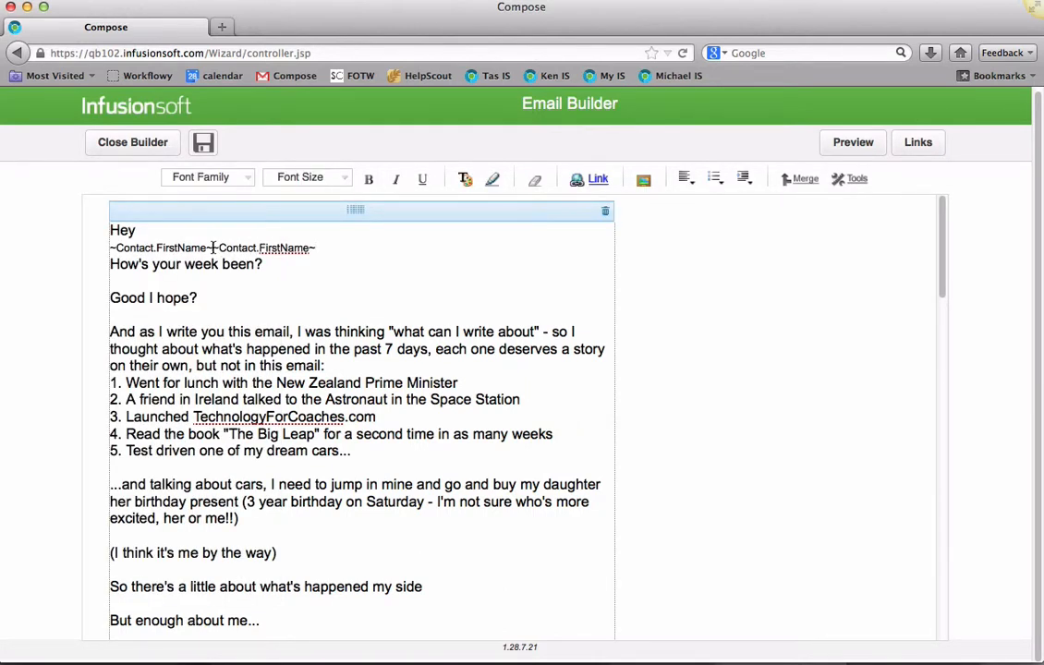
pyautogui.moveTo(212, 247); pyautogui.dragTo(315, 248)
pyautogui.press('BackSpace')
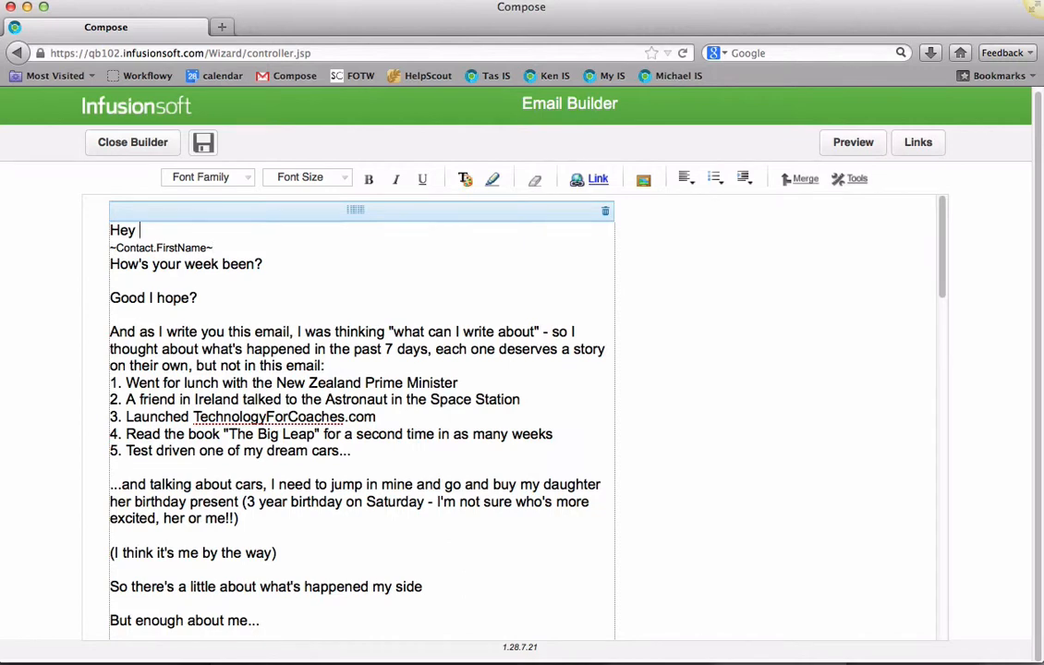
pyautogui.press('Delete')
pyautogui.press('Down')
pyautogui.press('Left')
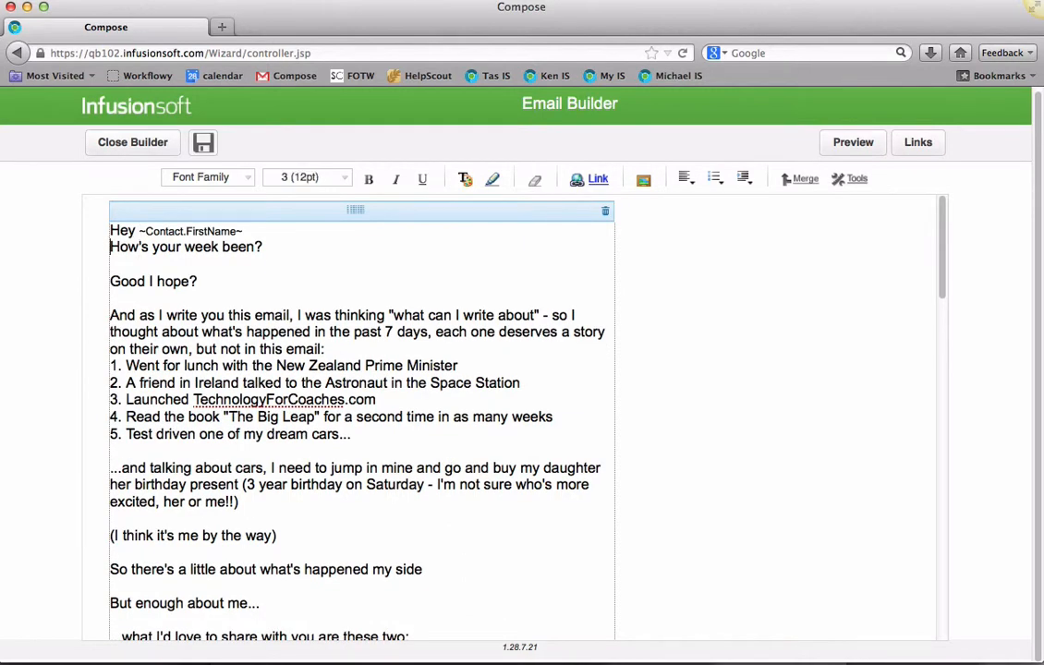
pyautogui.press('Return')
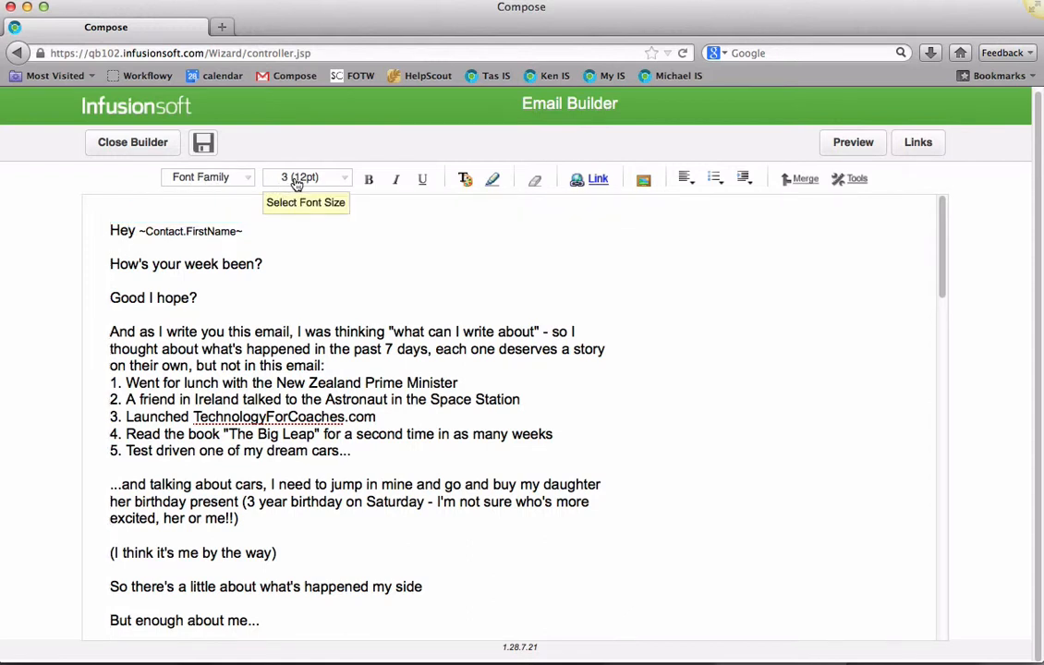
# - Format the whole message from the greeting to the sign-off in Arial, size 2 (10pt)
pyautogui.click(182, 231)
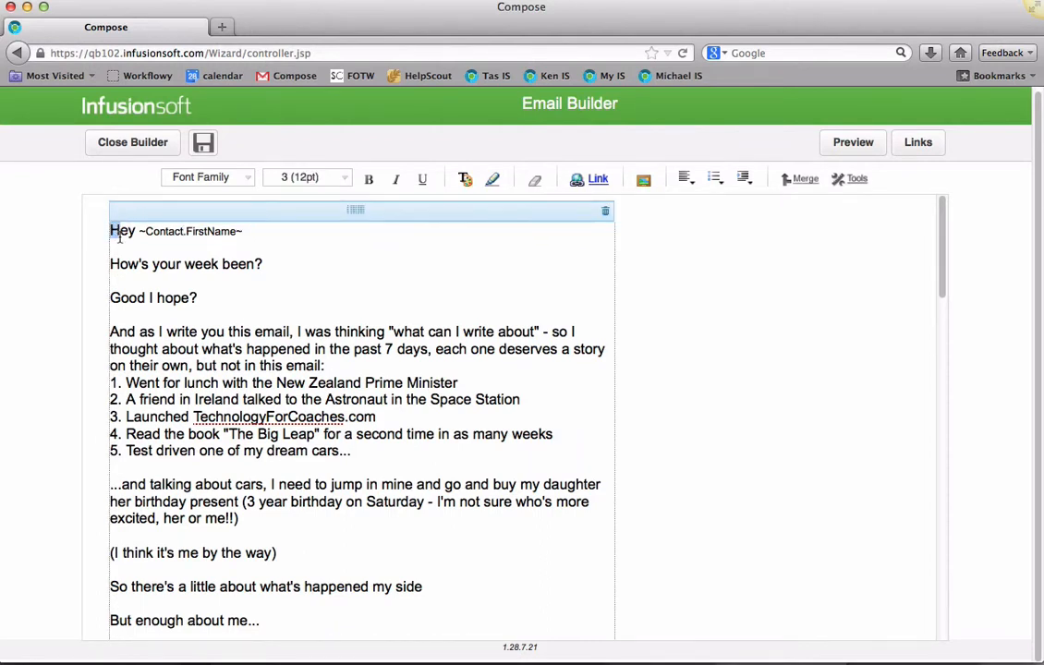
pyautogui.moveTo(109, 230); pyautogui.dragTo(203, 550)
pyautogui.scroll(10, 274, 262)
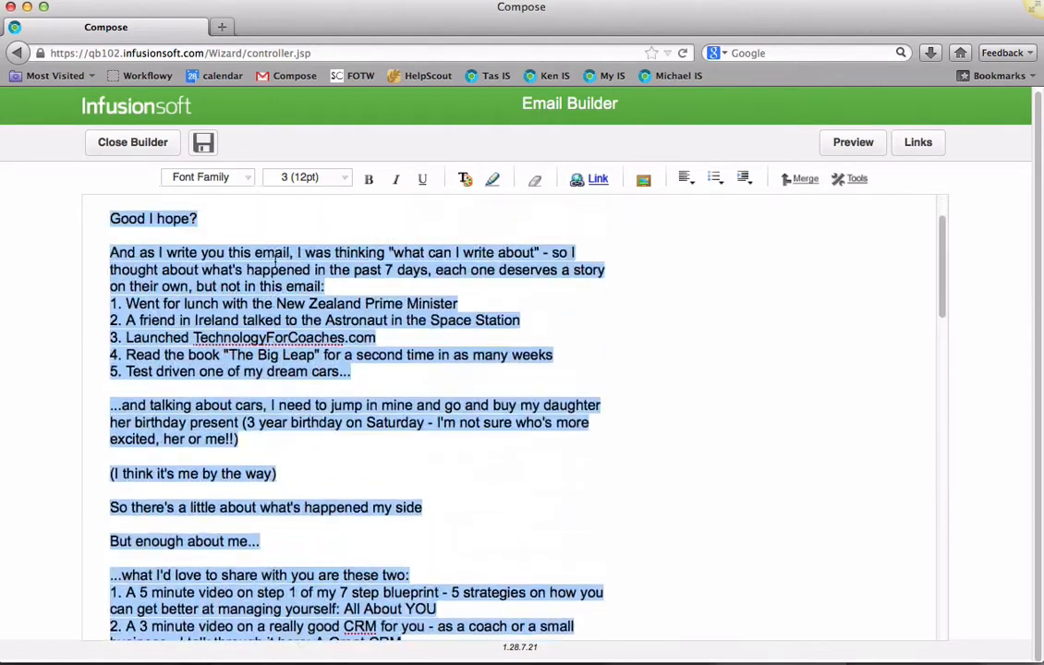
pyautogui.click(231, 177)
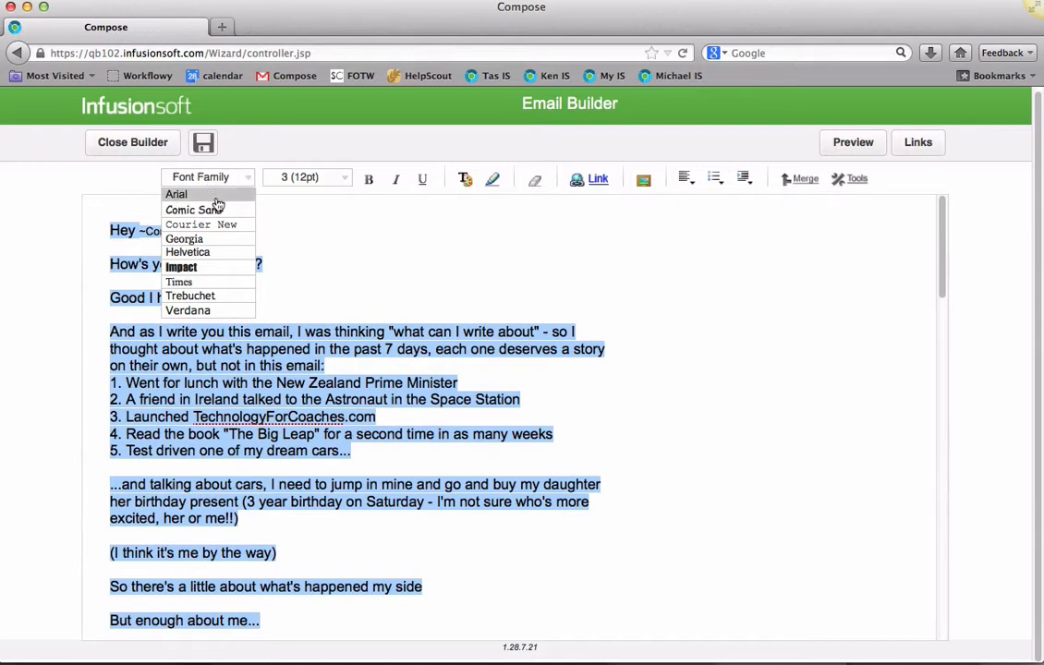
pyautogui.click(219, 196)
pyautogui.click(300, 176)
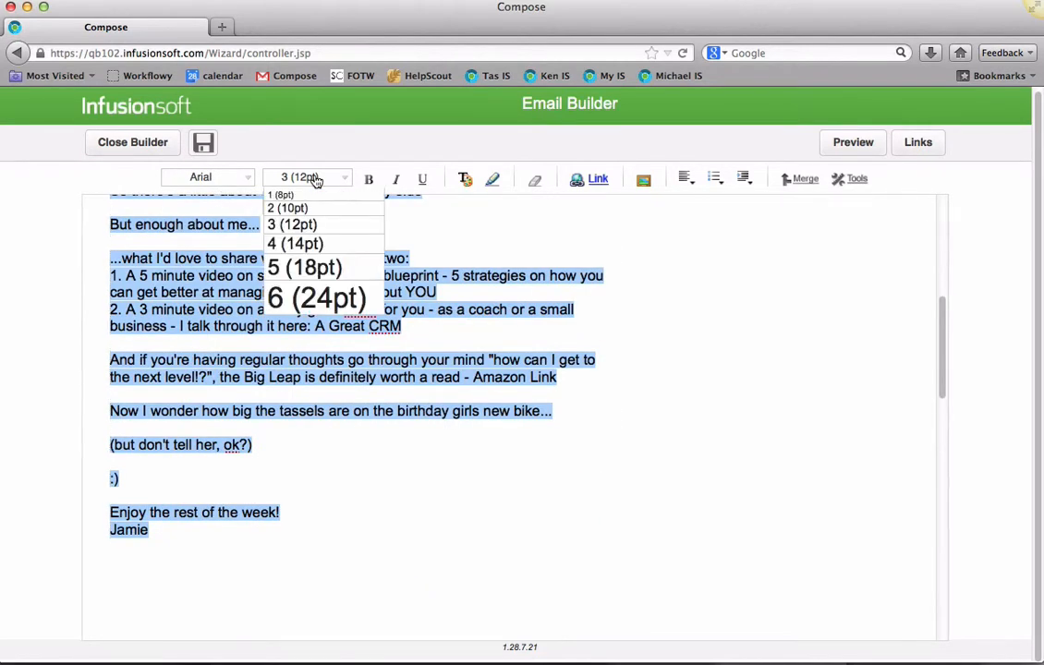
pyautogui.click(294, 205)
pyautogui.scroll(10, 256, 365)
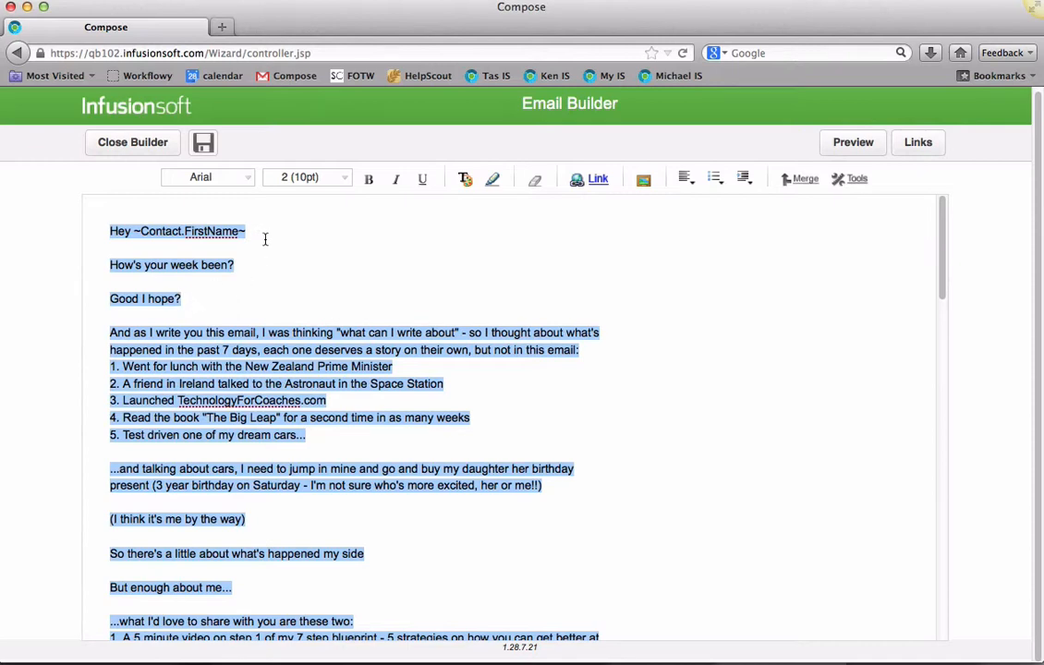
pyautogui.click(255, 230)
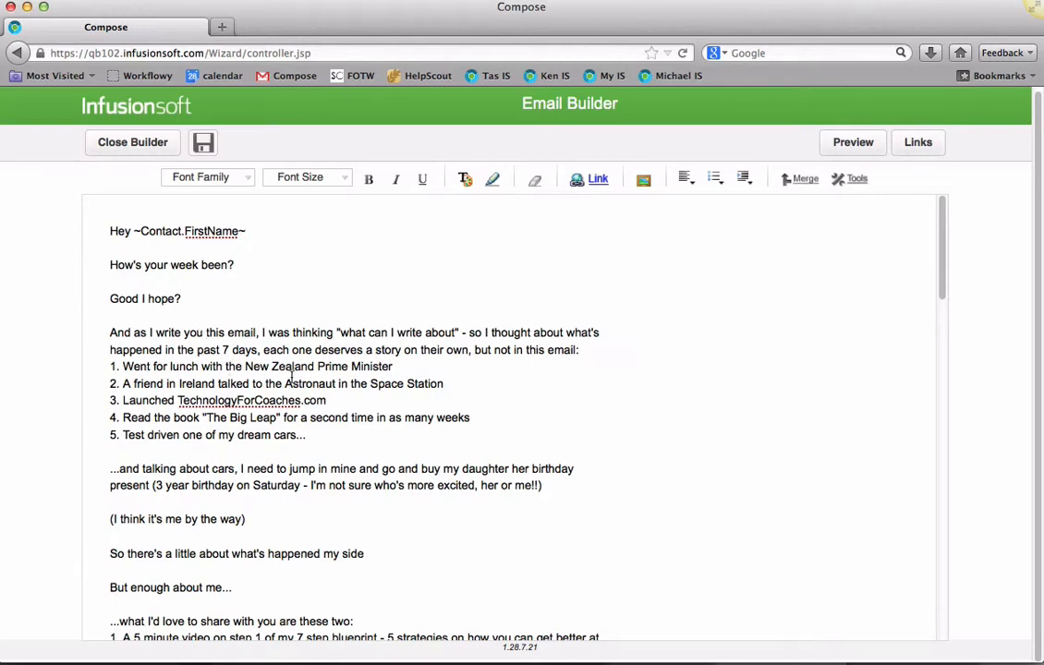
# - Change "TechnologyForCoaches.com" in list item 3 to "Technology For Coaches"
pyautogui.scroll(-3, 379, 383)
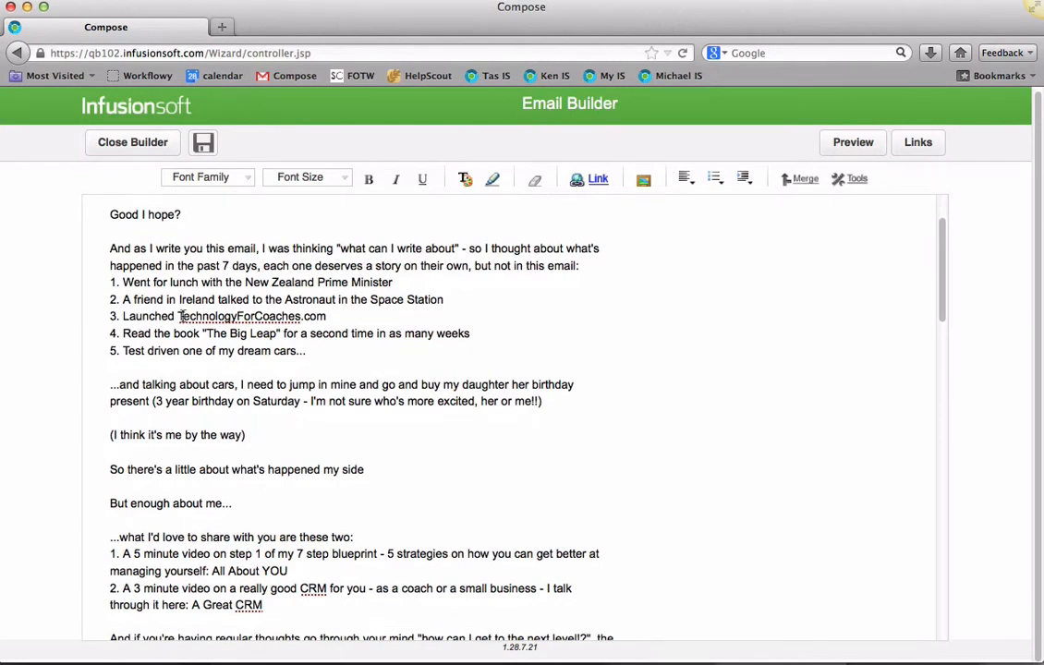
pyautogui.click(178, 316)
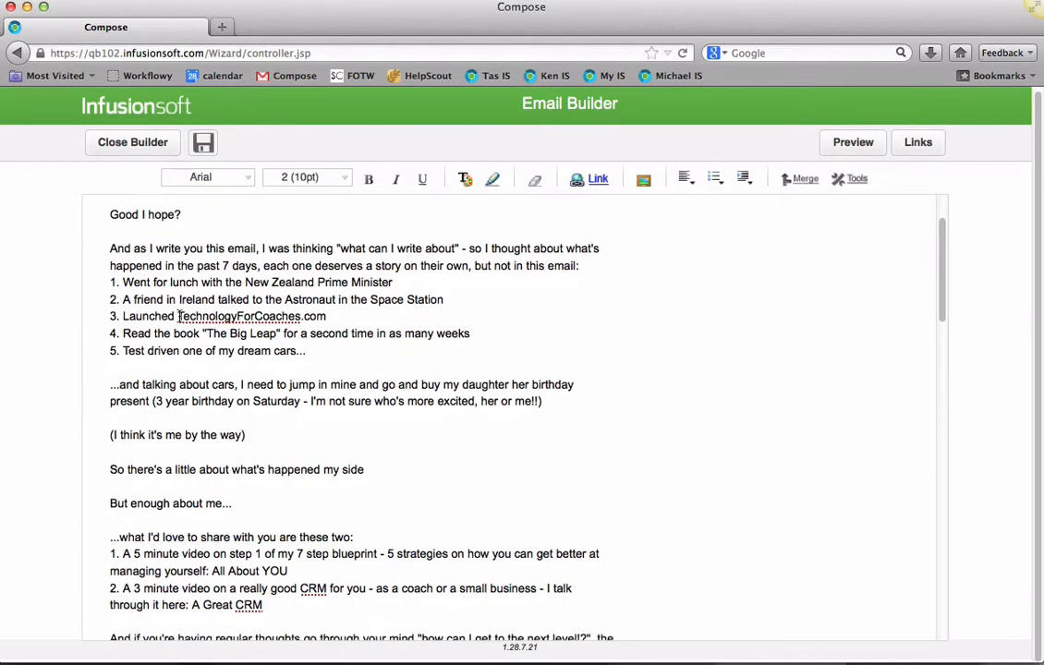
pyautogui.moveTo(178, 316); pyautogui.dragTo(325, 318)
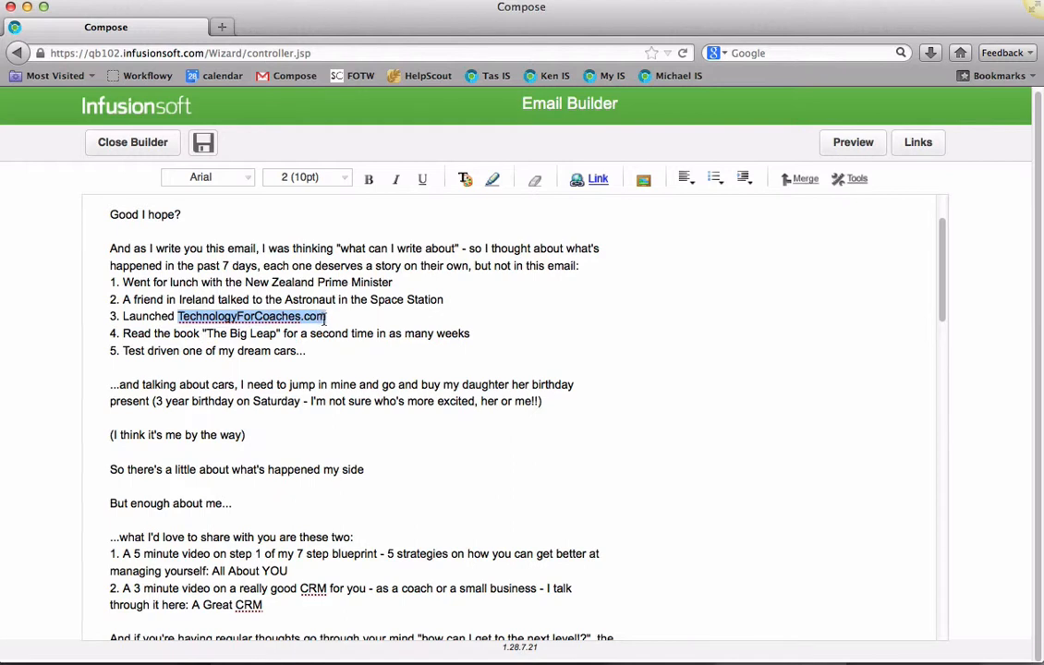
pyautogui.click(221, 316)
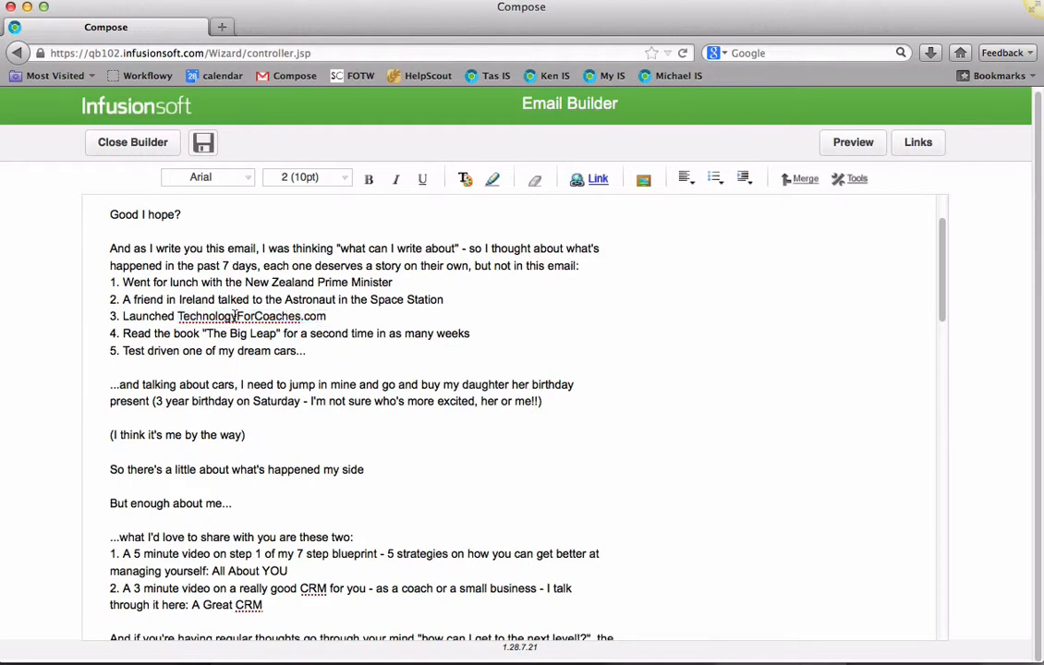
pyautogui.click(233, 316)
pyautogui.click(260, 316)
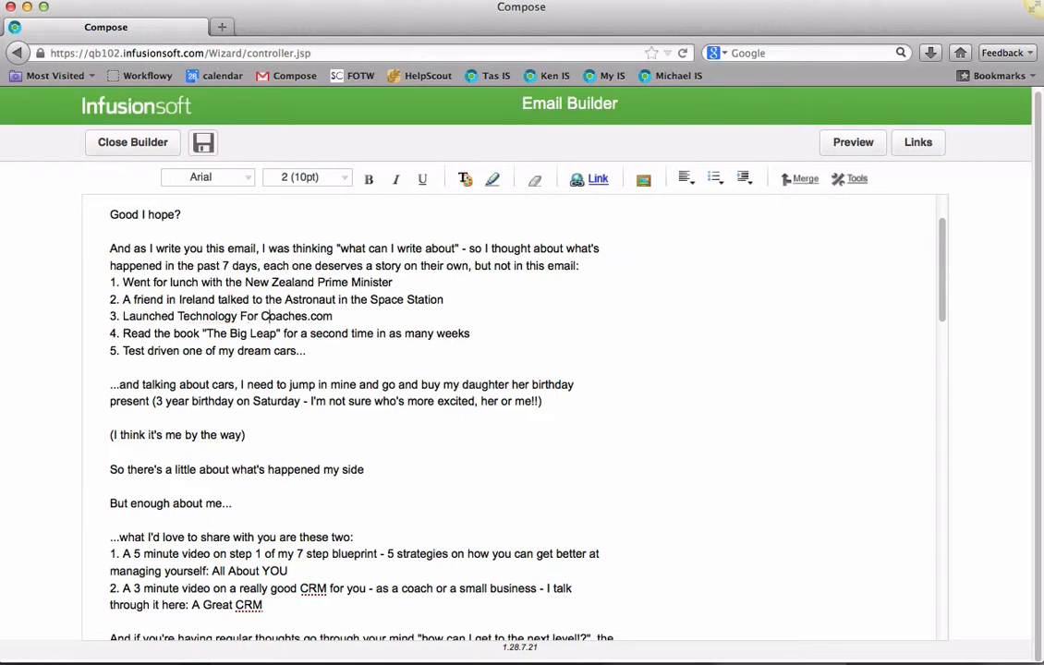
pyautogui.press('Delete')
pyautogui.press('Delete')
pyautogui.press('Delete')
pyautogui.hotkey('shift', 'Left')
pyautogui.hotkey('shift', 'Left')
pyautogui.hotkey('shift', 'Left')
pyautogui.hotkey('shift', 'Left')
pyautogui.hotkey('shift', 'Left')
pyautogui.hotkey('shift', 'Left')
pyautogui.hotkey('shift', 'Left')
pyautogui.hotkey('shift', 'Left')
pyautogui.hotkey('shift', 'Left')
pyautogui.hotkey('shift', 'Left')
pyautogui.hotkey('shift', 'Left')
pyautogui.hotkey('shift', 'Left')
pyautogui.hotkey('shift', 'Left')
pyautogui.hotkey('shift', 'Left')
pyautogui.hotkey('shift', 'Left')
pyautogui.hotkey('shift', 'Left')
pyautogui.hotkey('shift', 'Left')
pyautogui.hotkey('shift', 'Left')
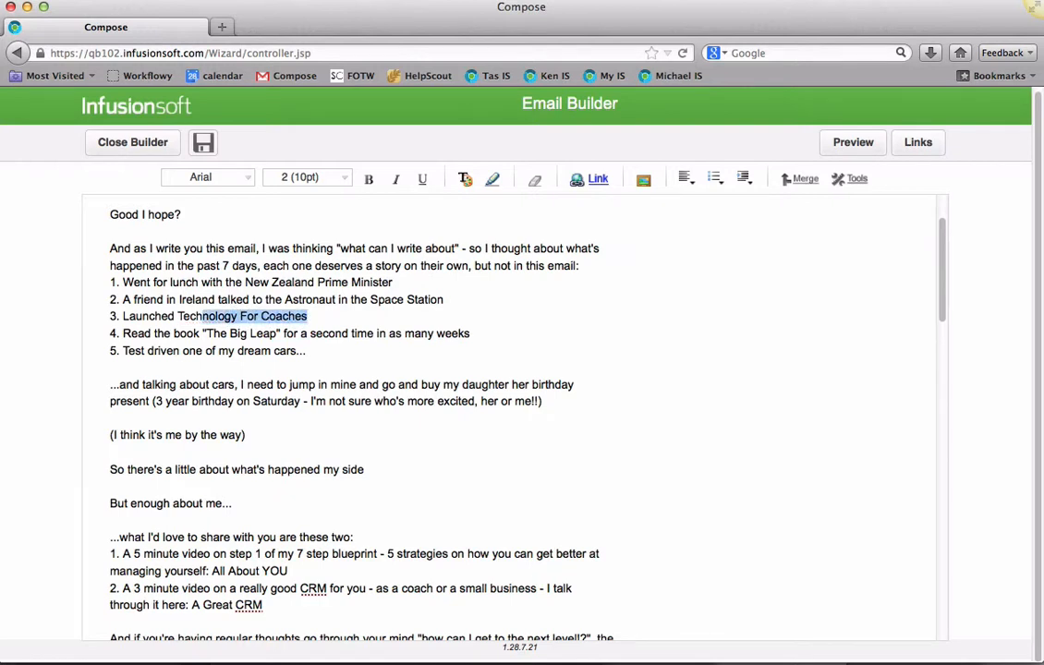
pyautogui.hotkey('shift', 'Left')
pyautogui.hotkey('shift', 'Left')
pyautogui.hotkey('shift', 'Left')
pyautogui.hotkey('shift', 'Left')
pyautogui.click(595, 179)
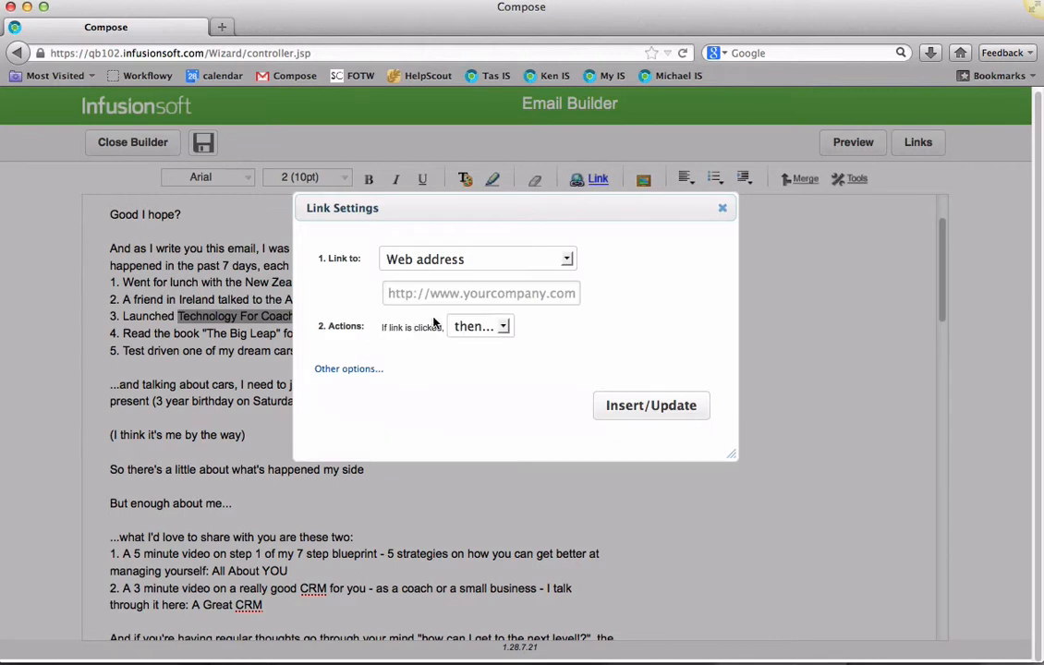
pyautogui.click(423, 296)
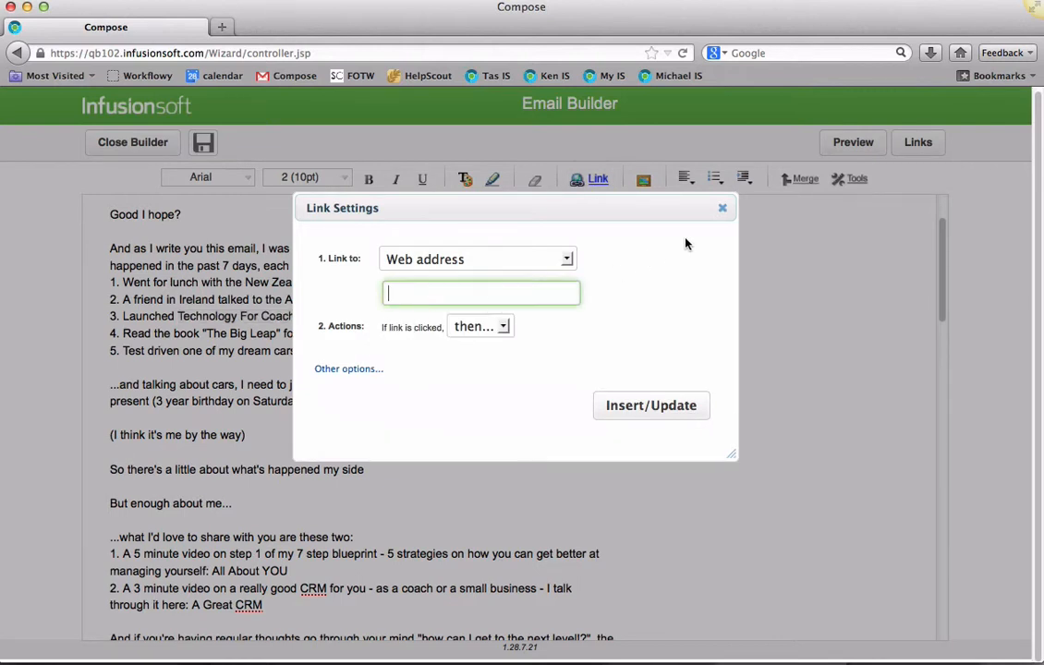
pyautogui.click(722, 208)
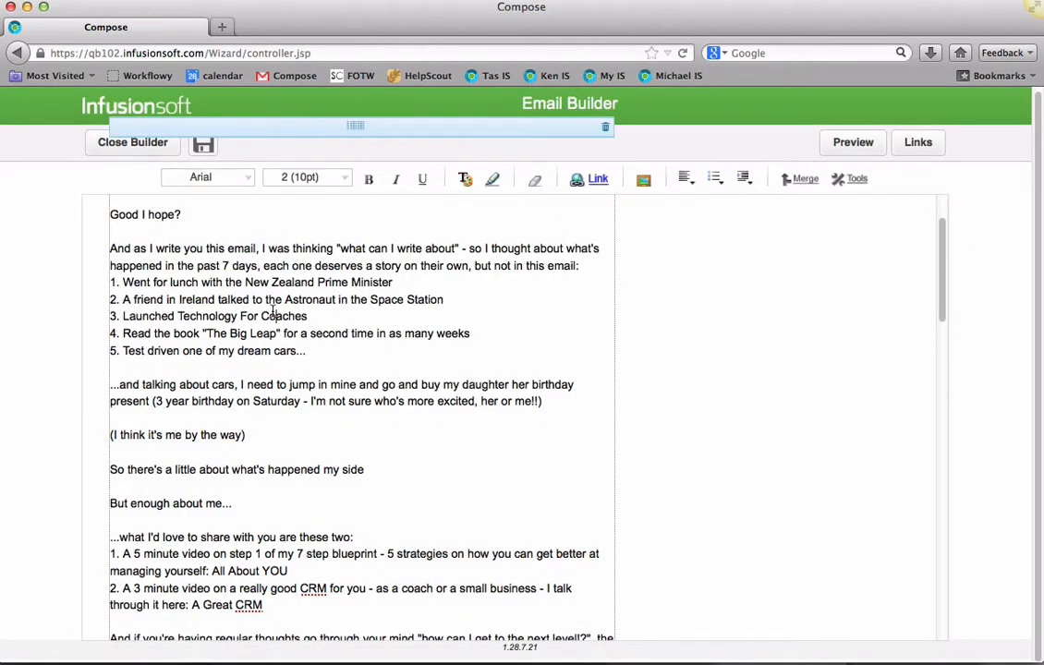
pyautogui.moveTo(307, 316); pyautogui.dragTo(184, 319)
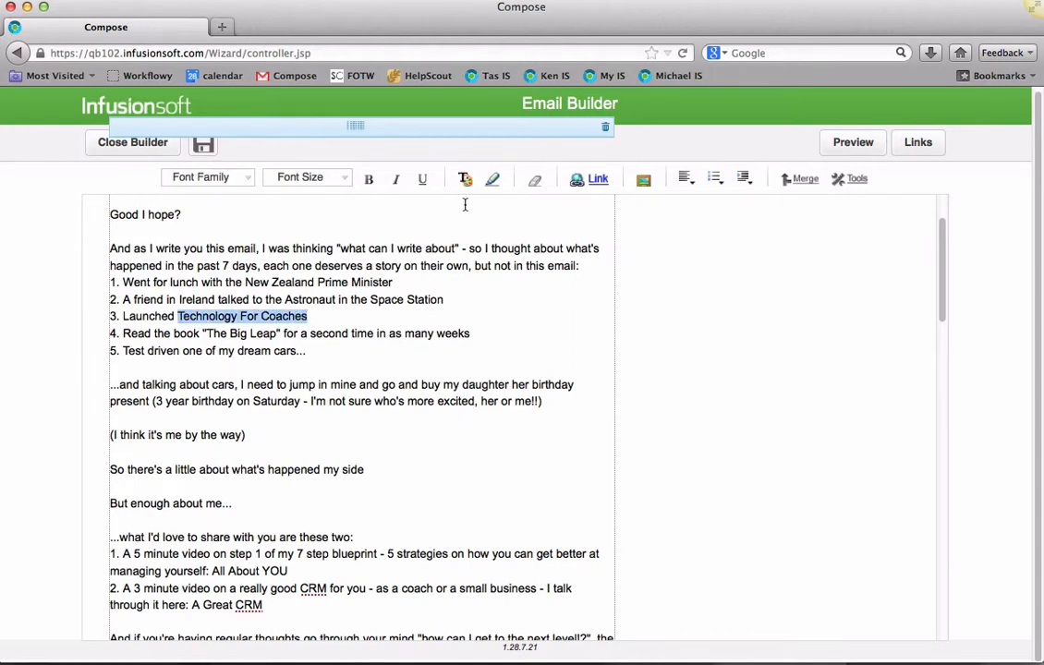
pyautogui.click(579, 180)
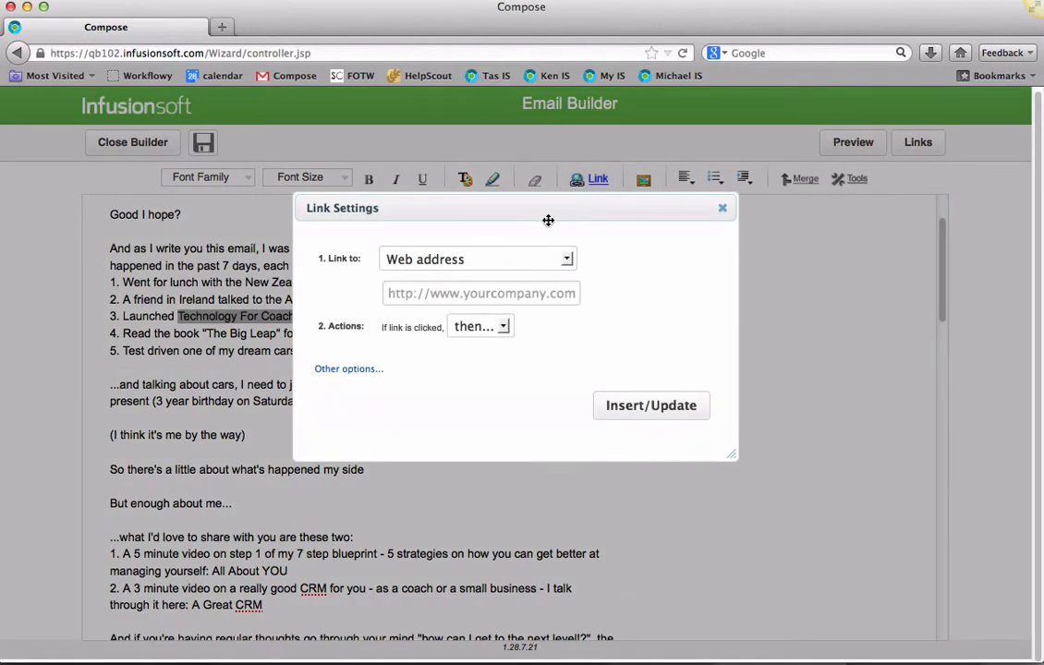
pyautogui.click(453, 262)
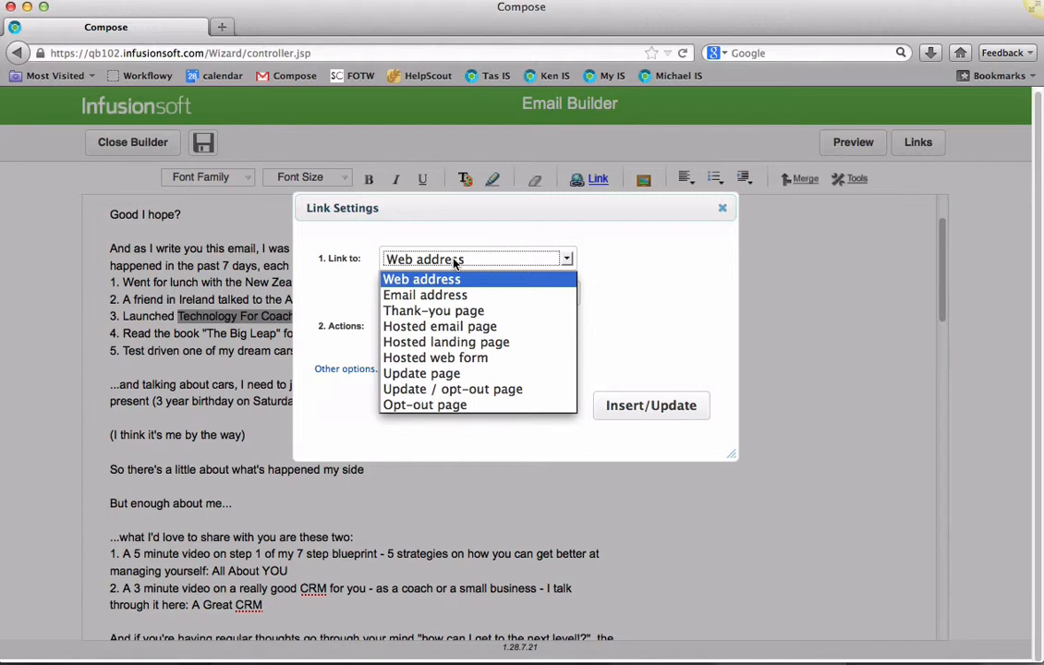
pyautogui.click(453, 279)
pyautogui.click(398, 292)
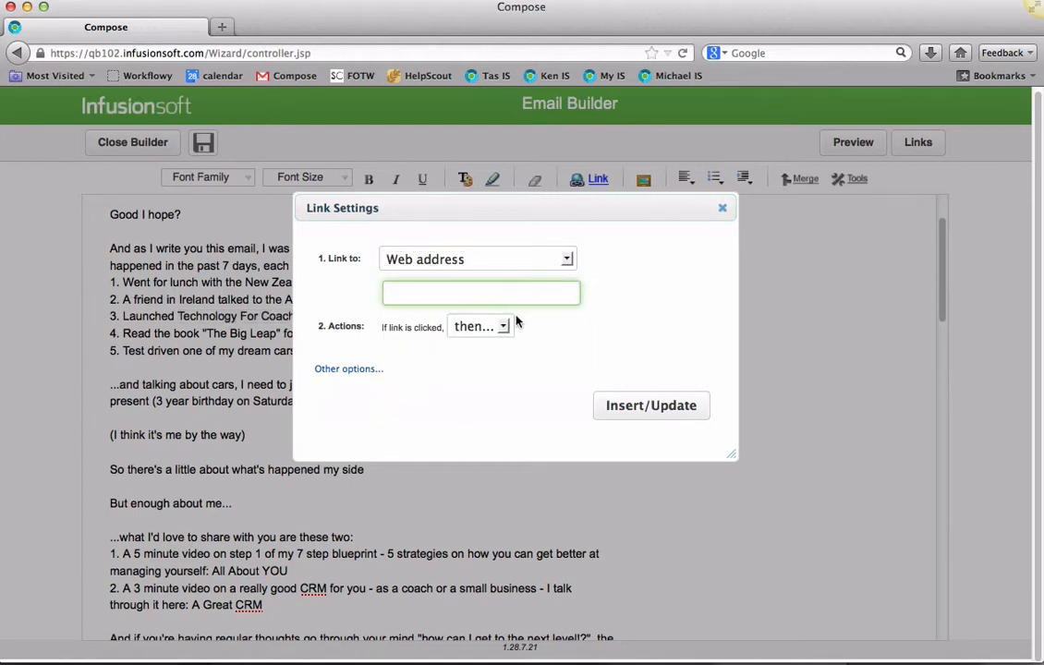
pyautogui.write('http://')
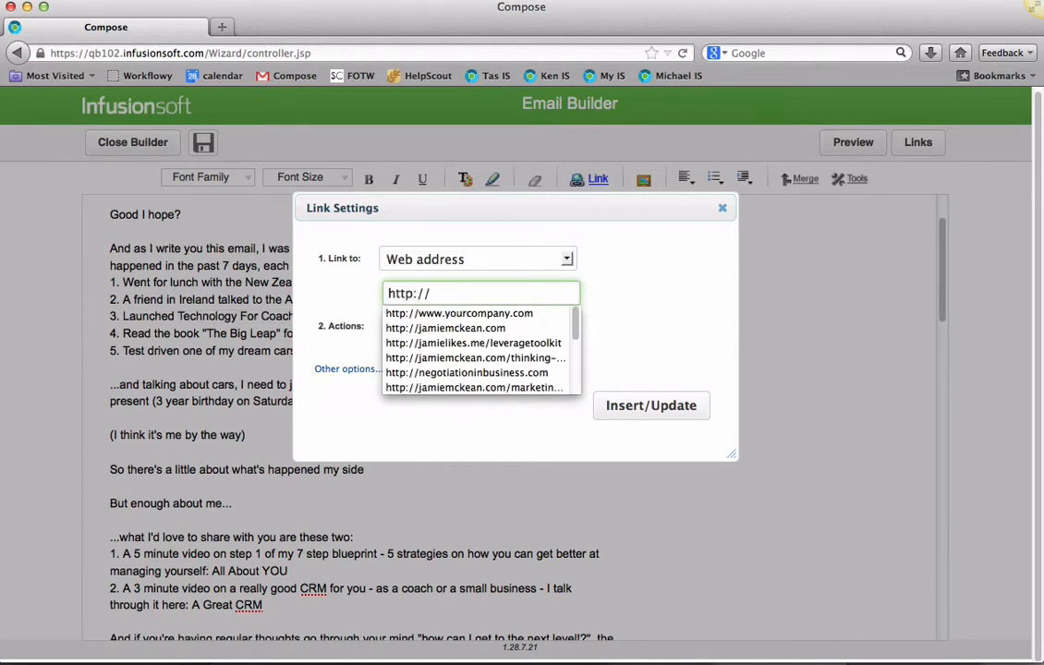
pyautogui.write('techno')
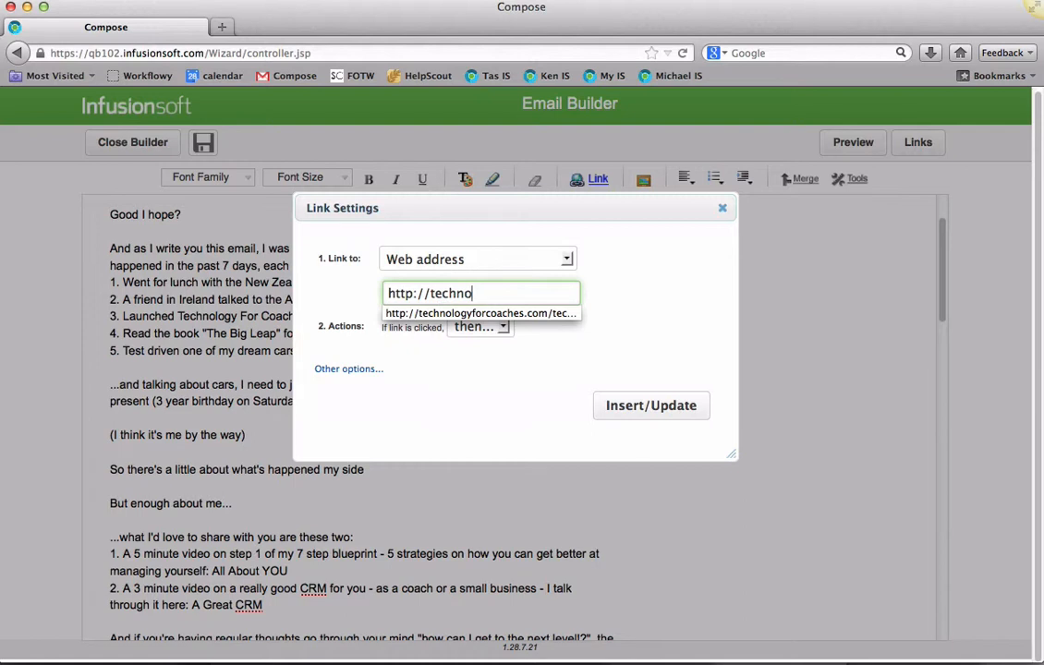
pyautogui.write('logyforcaoc')
pyautogui.press('BackSpace')
pyautogui.press('BackSpace')
pyautogui.write('oaches.com')
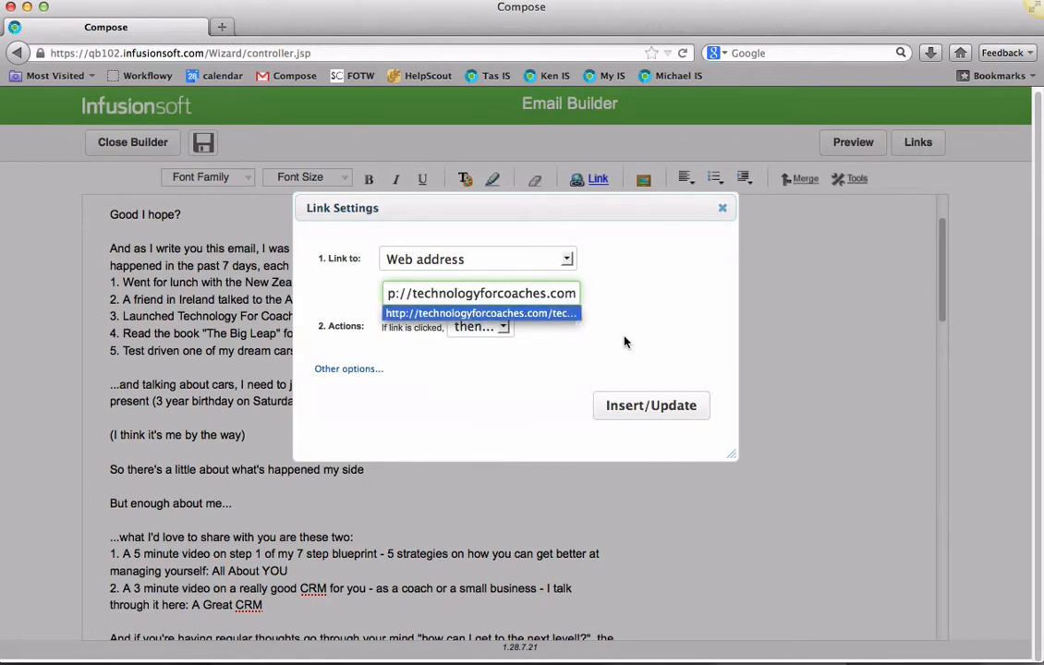
pyautogui.click(656, 333)
pyautogui.click(636, 408)
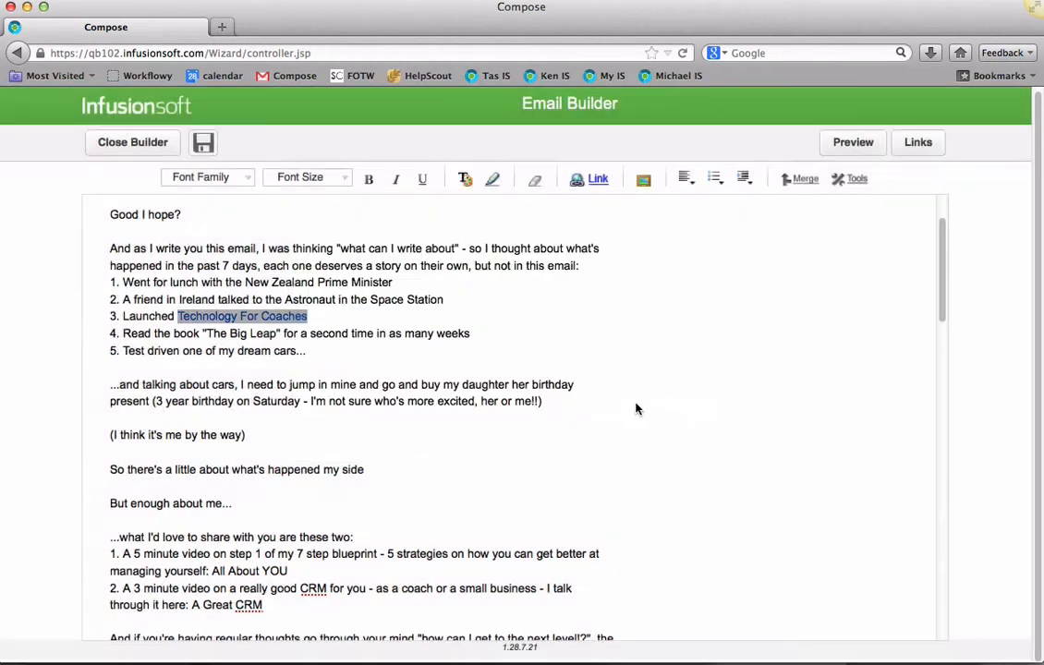
pyautogui.click(242, 352)
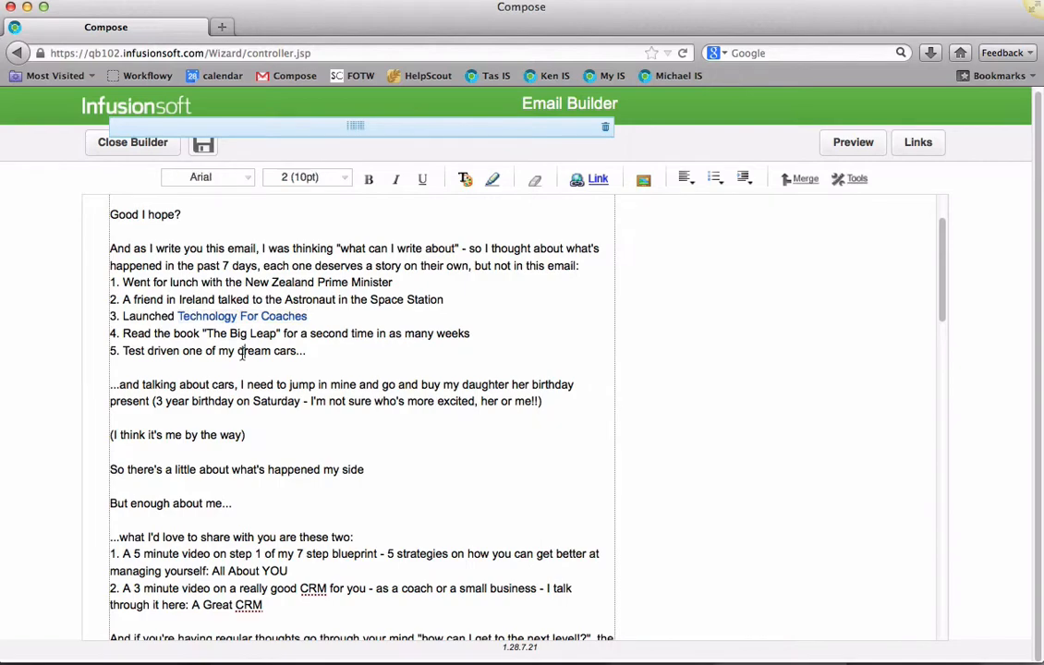
pyautogui.scroll(-4, 242, 356)
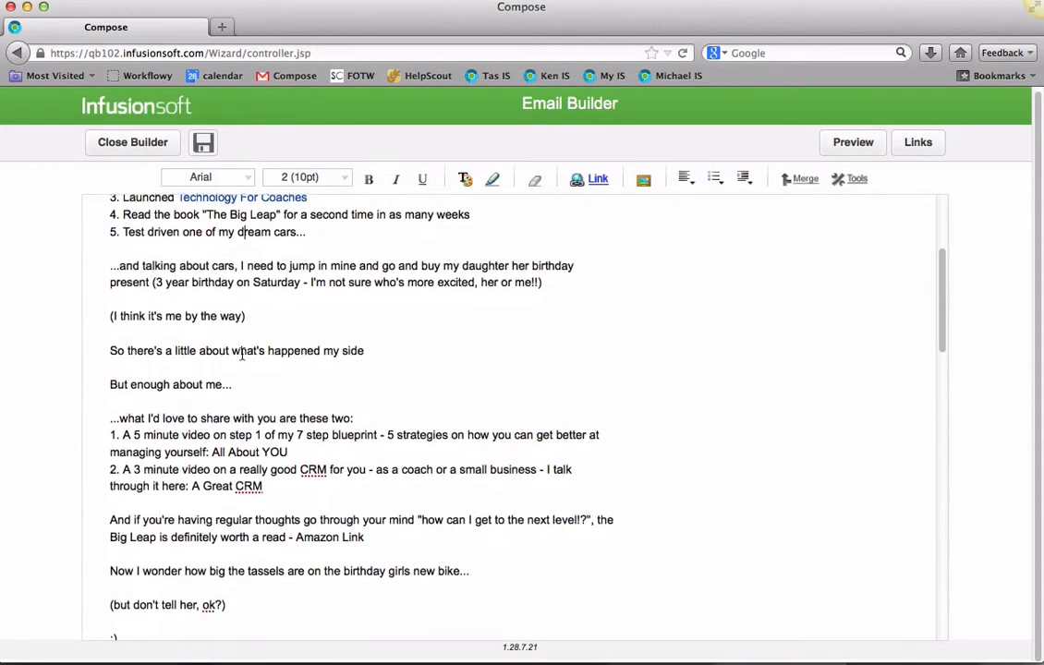
pyautogui.scroll(-3, 242, 353)
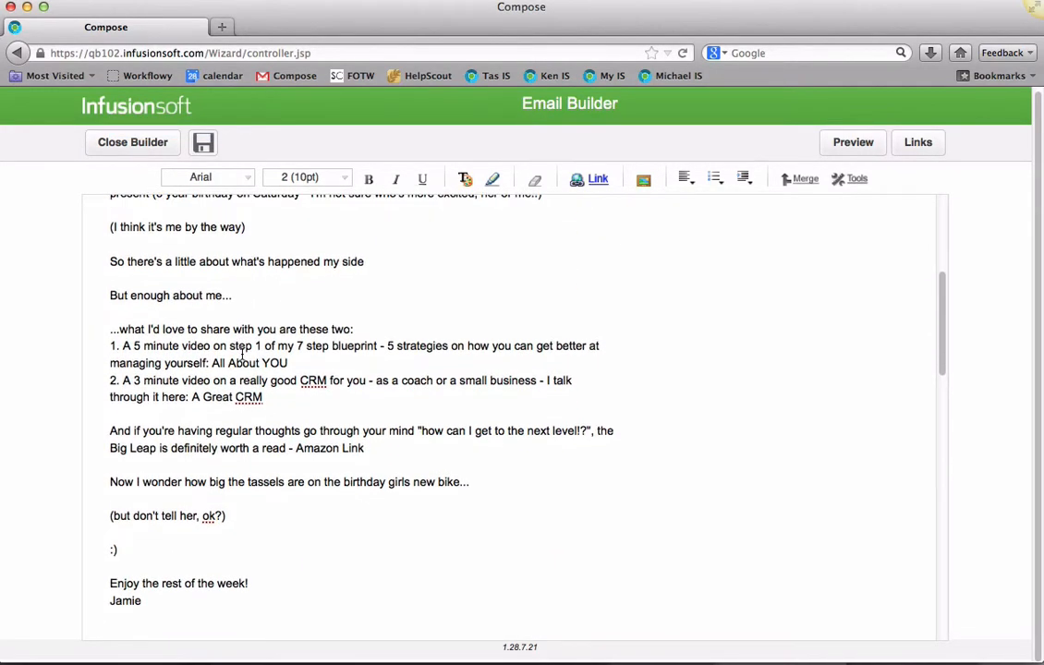
pyautogui.moveTo(290, 363); pyautogui.dragTo(213, 362)
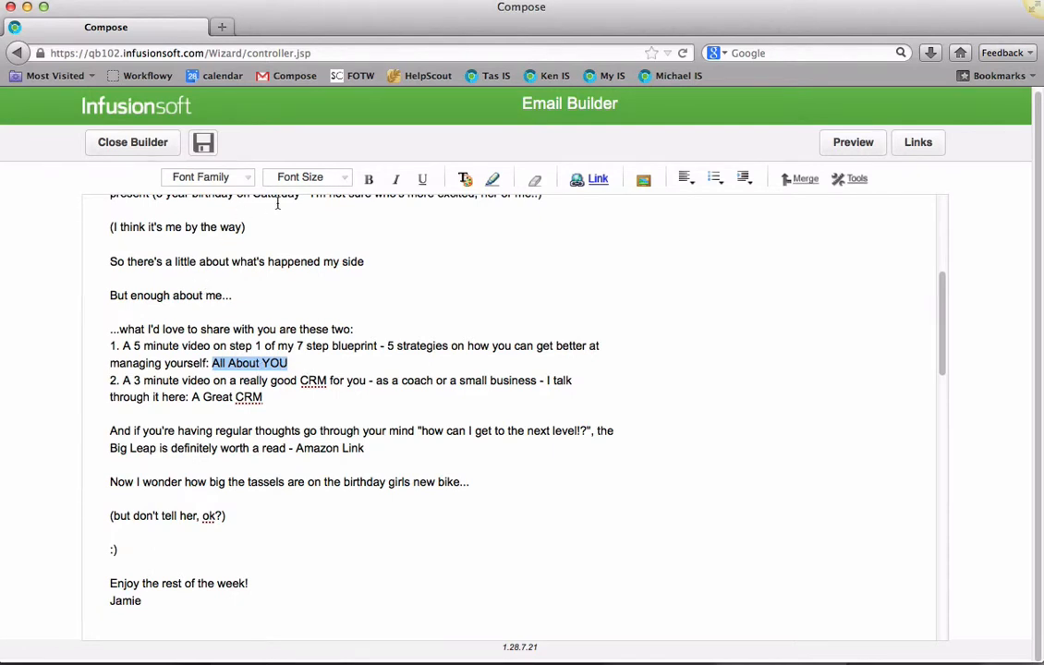
pyautogui.click(597, 182)
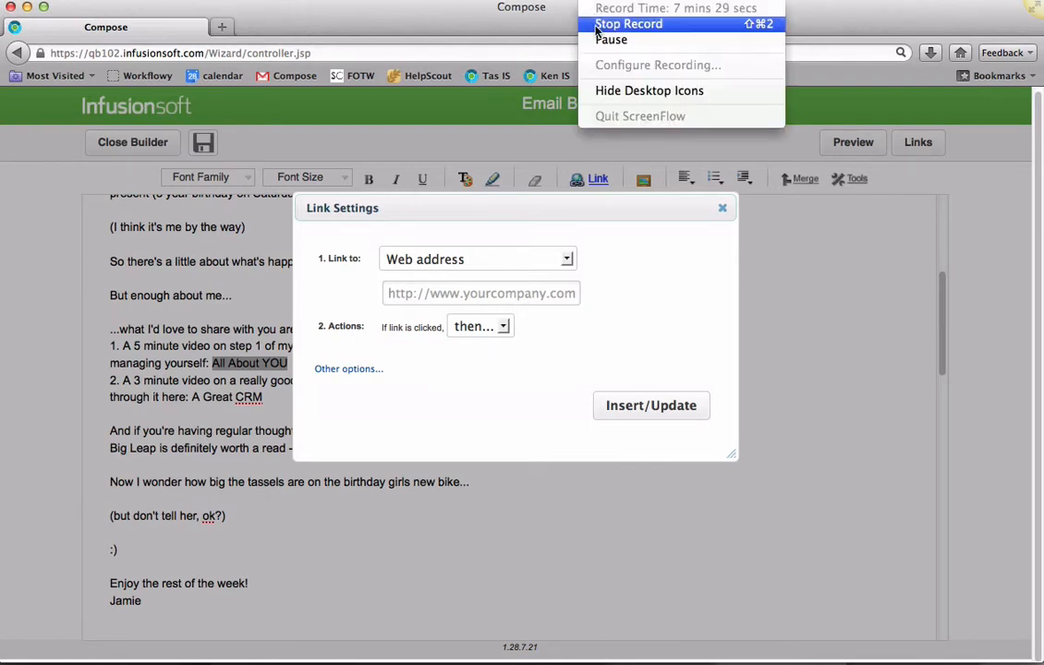
pyautogui.click(600, 39)
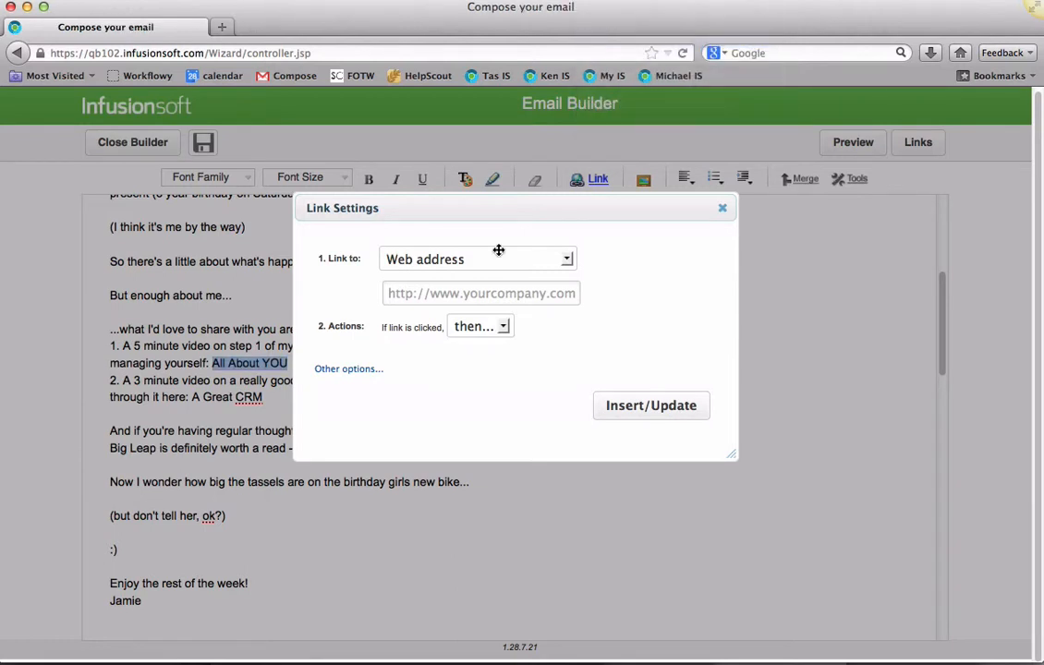
pyautogui.click(453, 292)
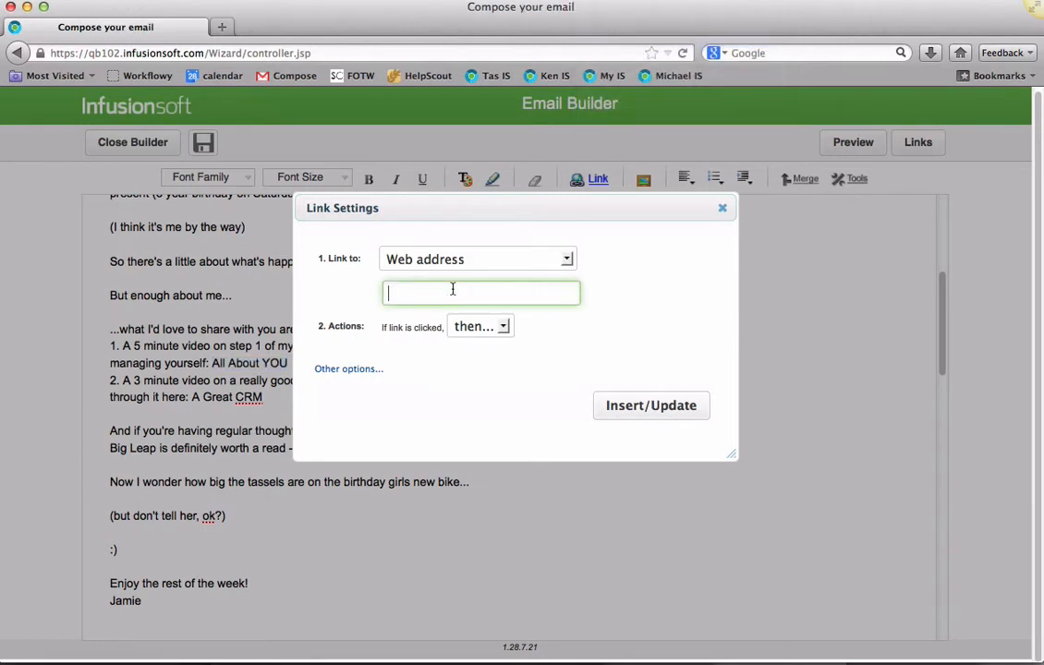
pyautogui.write('http://jamielikes.me/em0205')
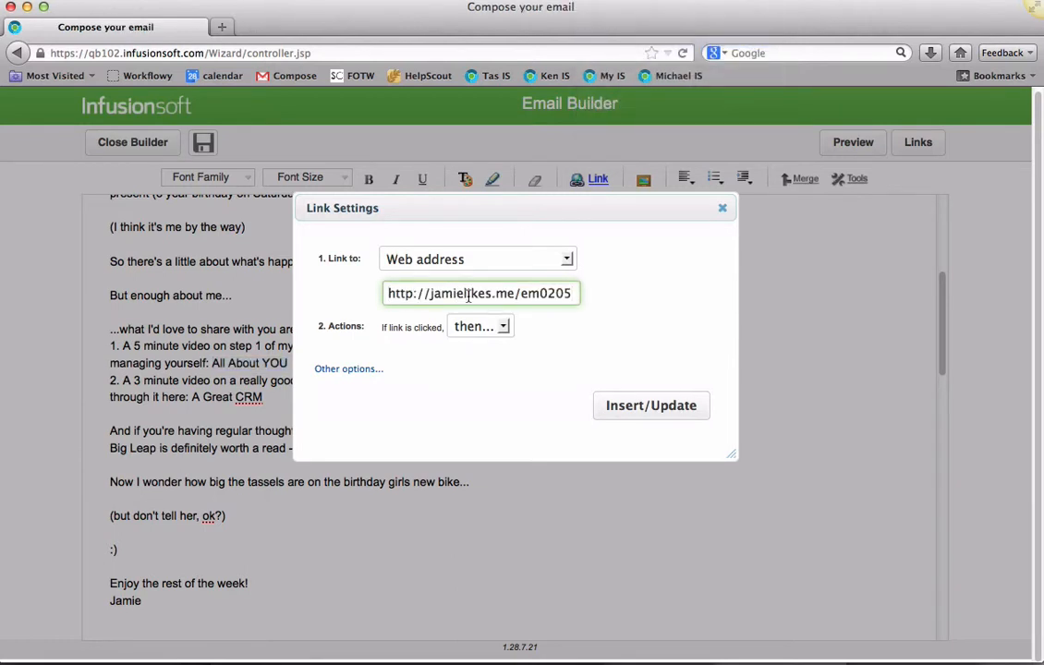
pyautogui.click(640, 407)
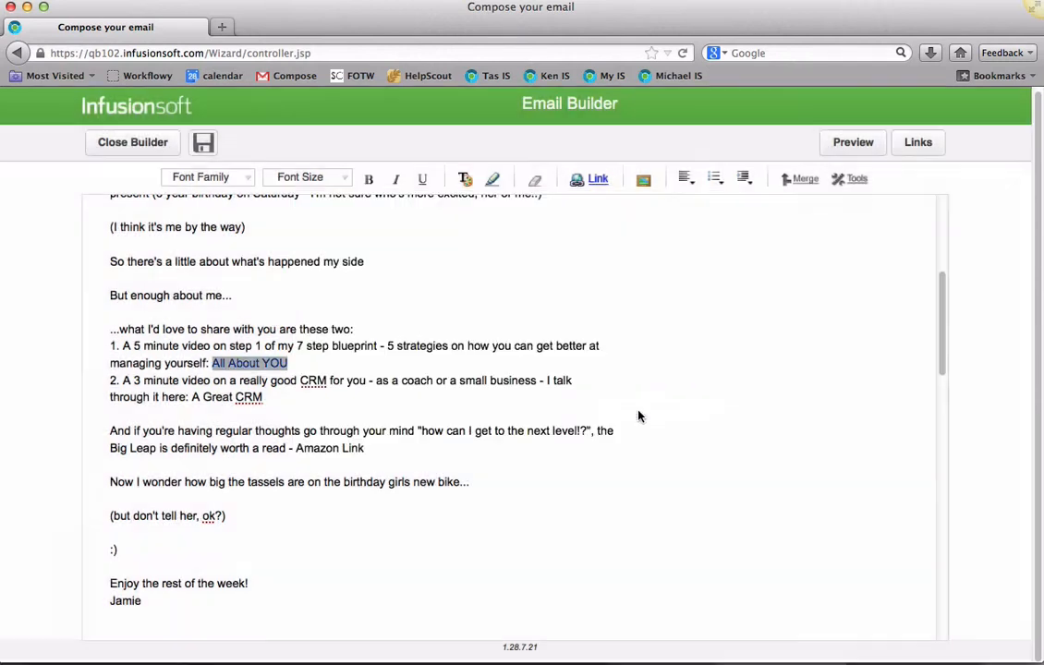
pyautogui.click(266, 408)
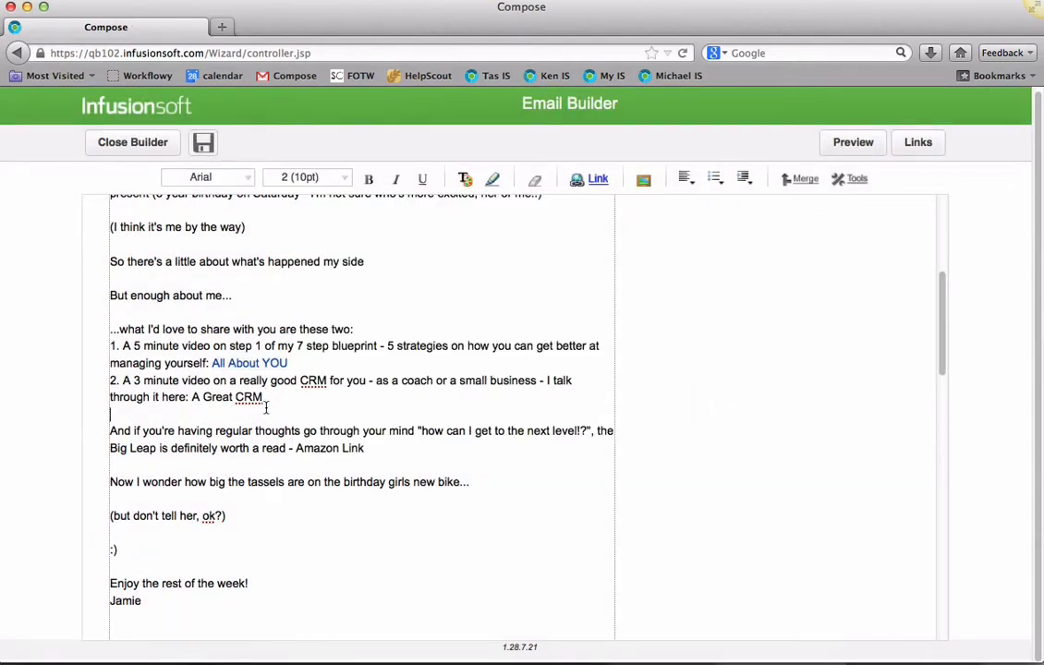
pyautogui.moveTo(264, 398); pyautogui.dragTo(197, 397)
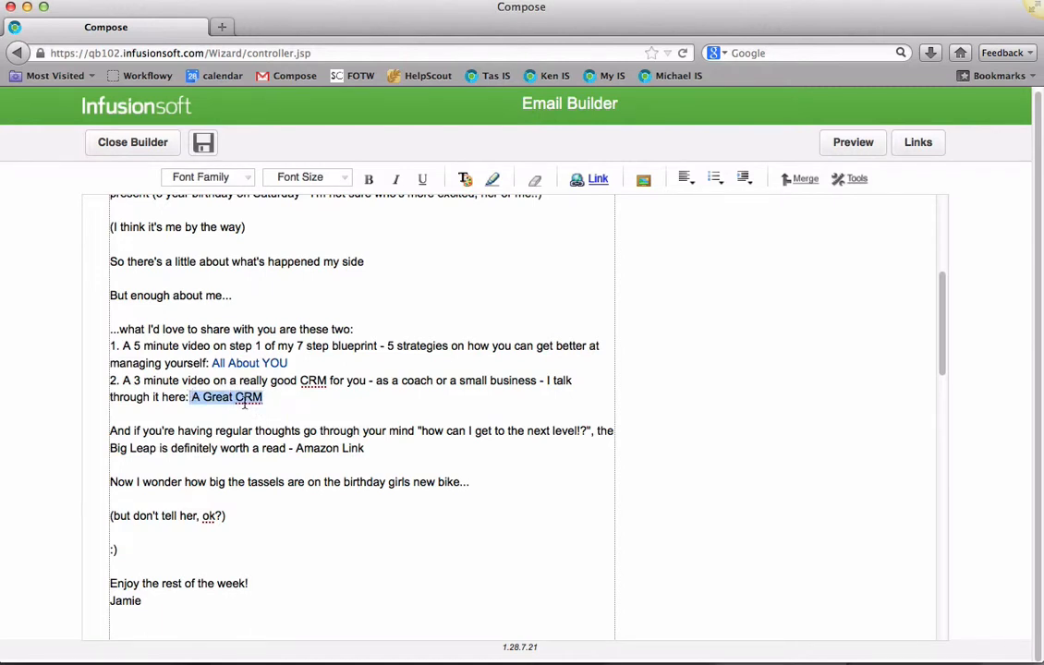
pyautogui.hotkey('shift', 'Right')
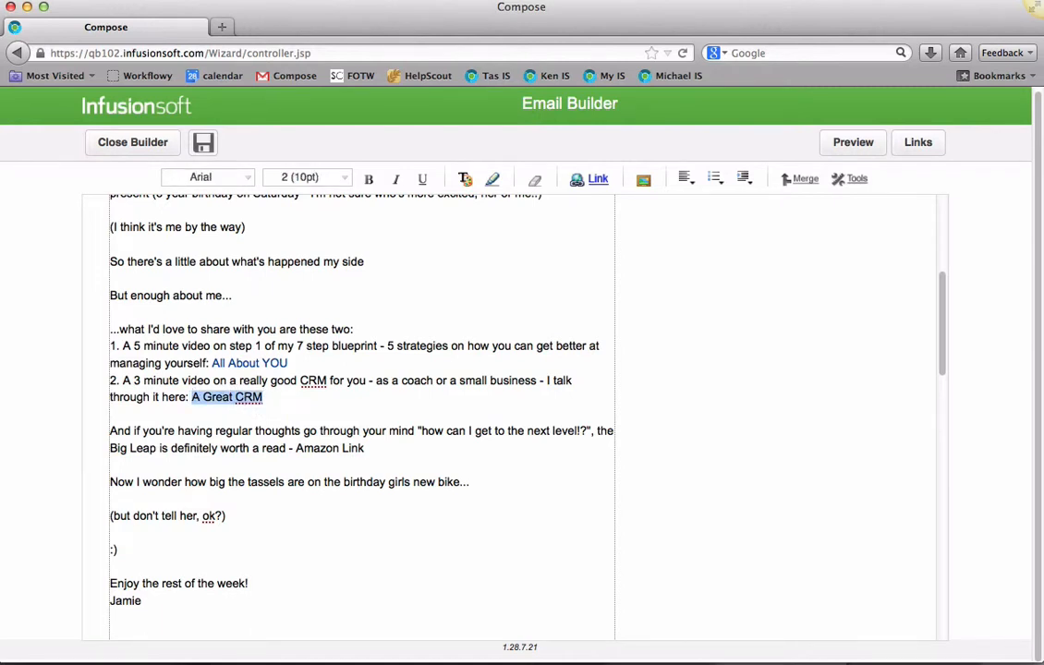
pyautogui.click(595, 183)
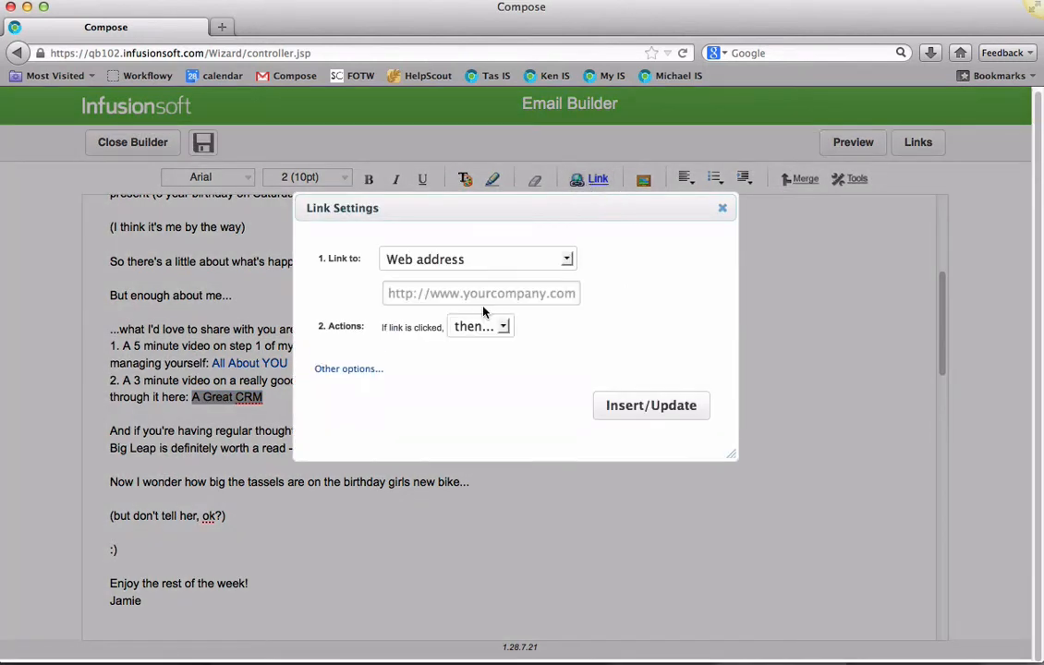
pyautogui.click(588, 3)
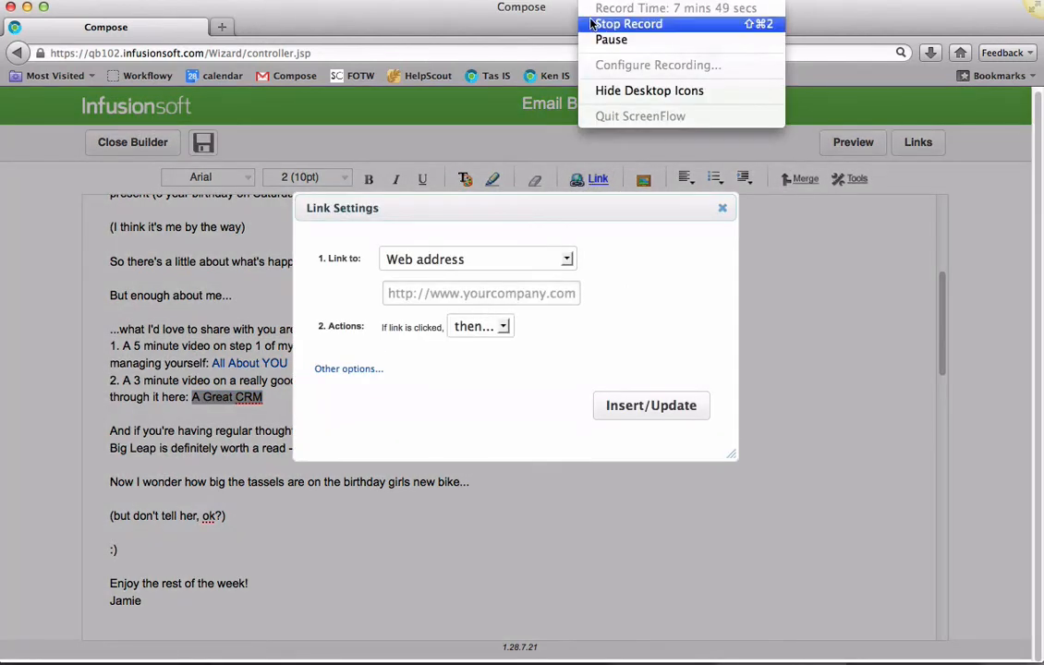
pyautogui.press('Escape')
pyautogui.click(421, 291)
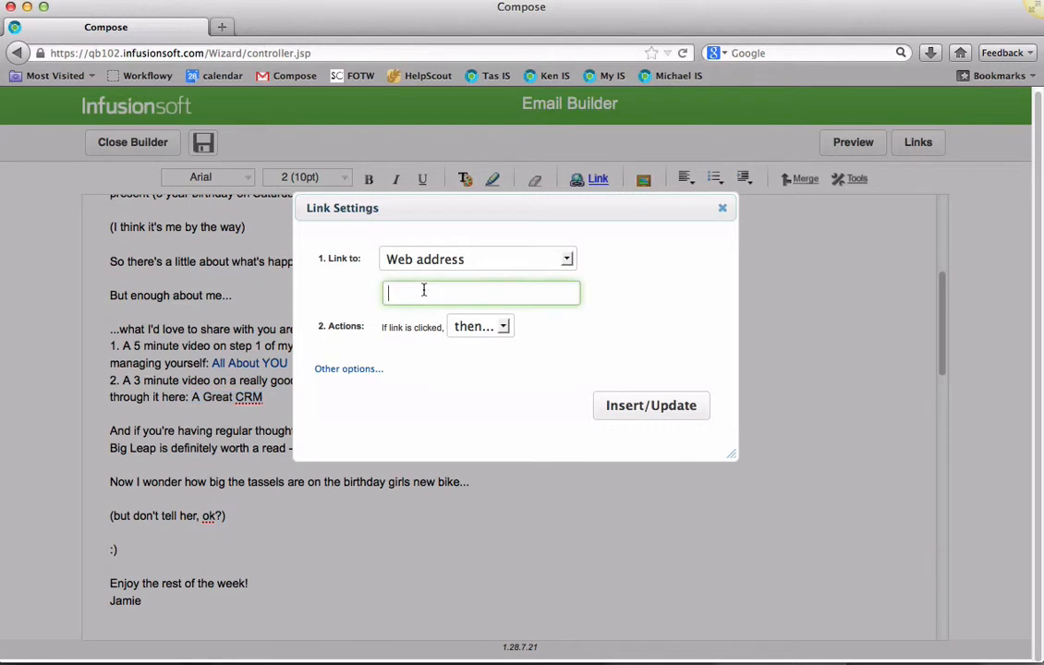
pyautogui.write('http://jamielikes.me/em2904')
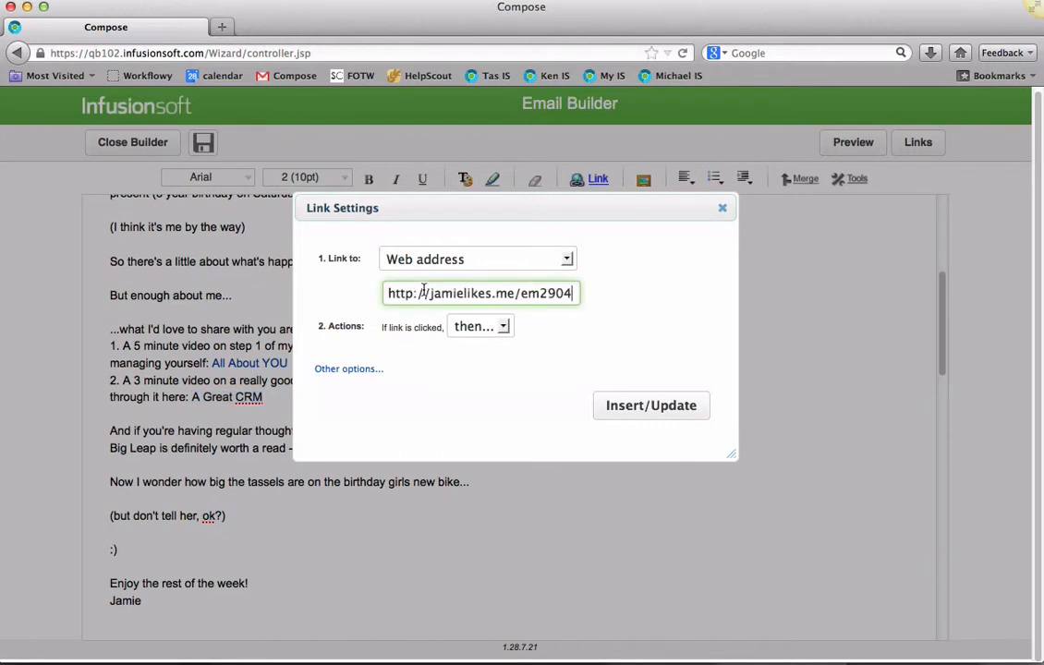
pyautogui.click(642, 409)
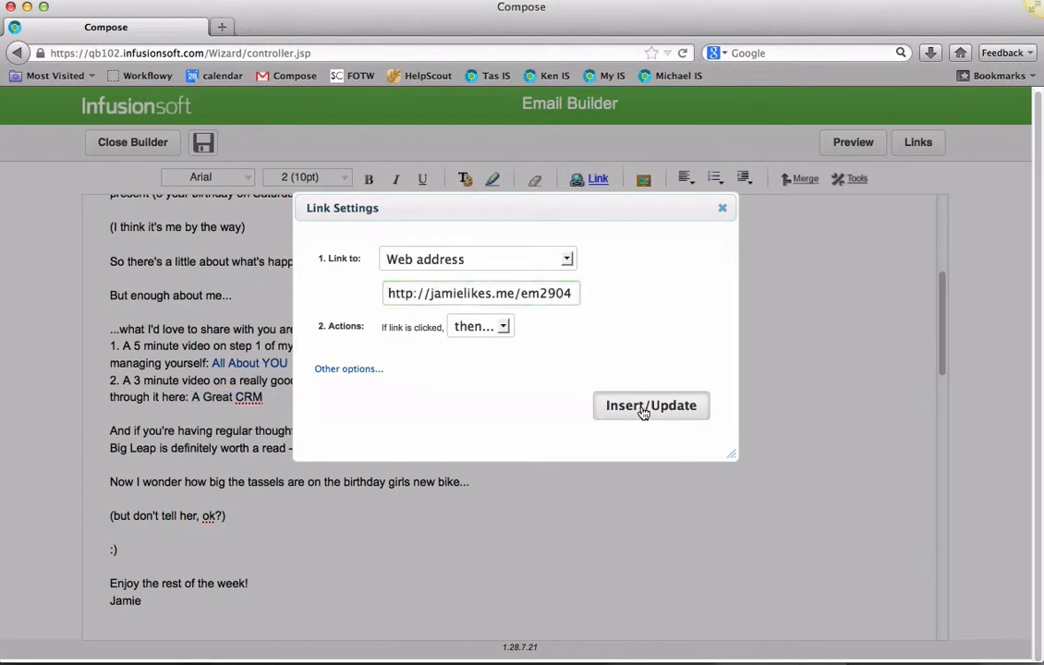
pyautogui.click(644, 412)
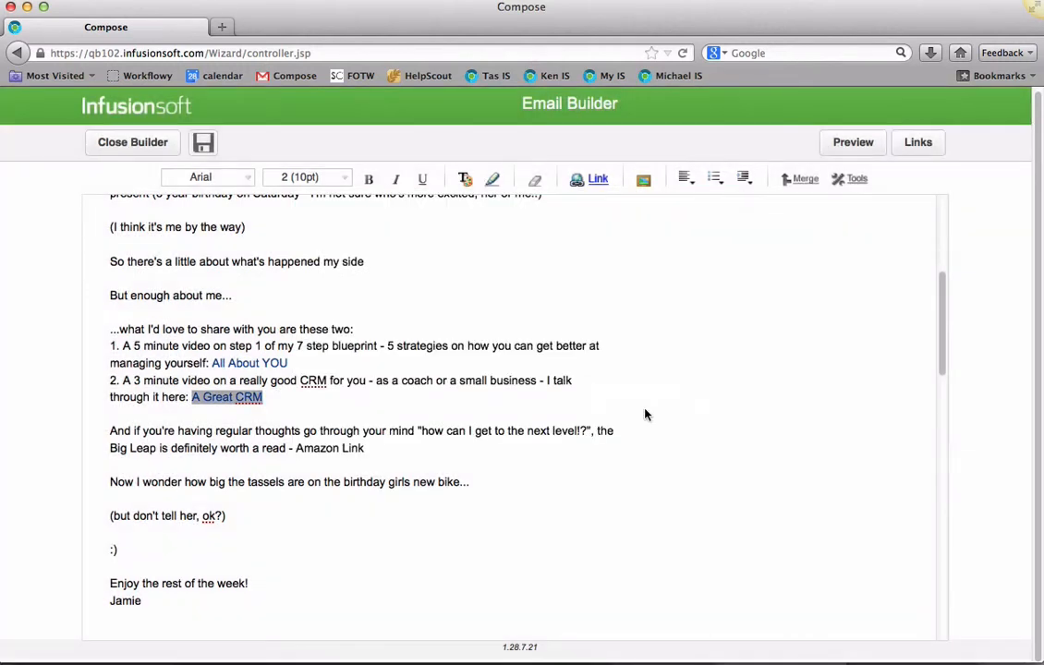
pyautogui.click(263, 446)
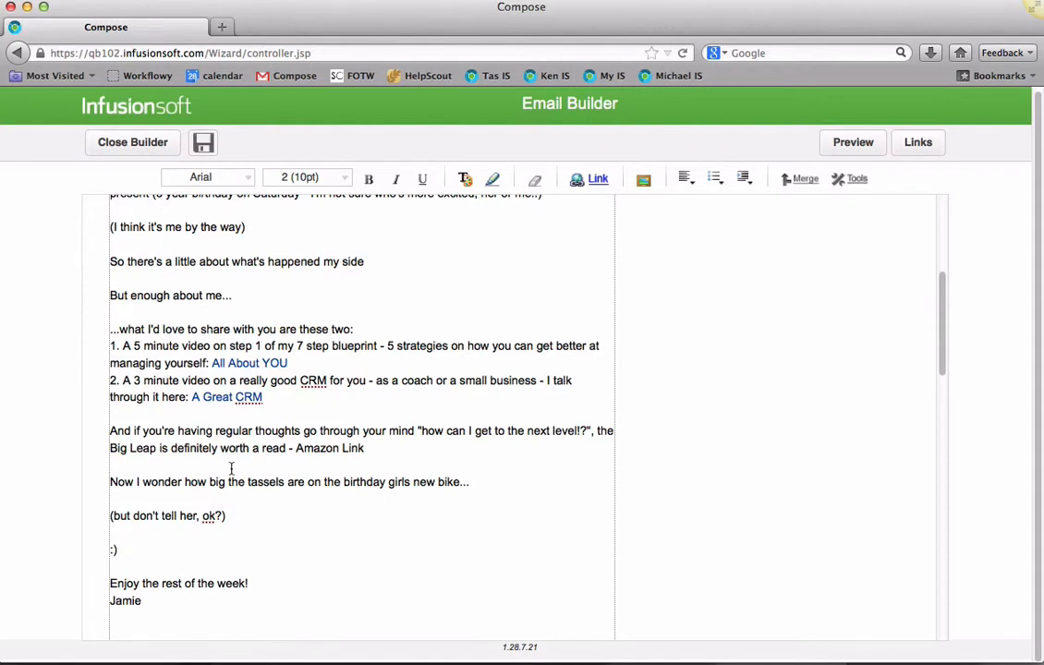
pyautogui.scroll(-2, 231, 469)
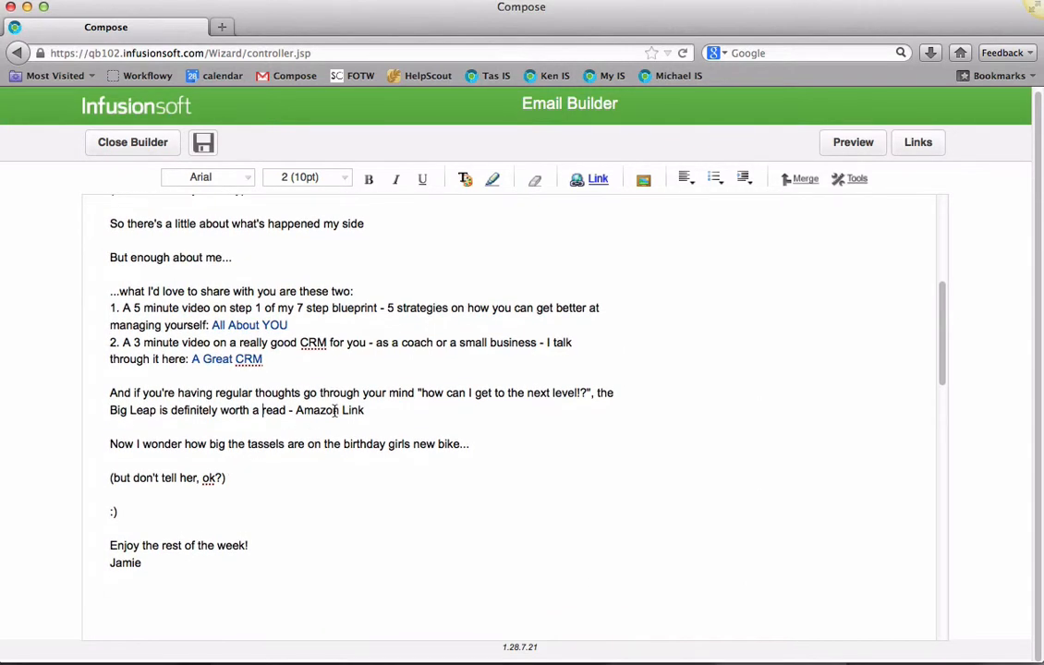
pyautogui.moveTo(295, 410); pyautogui.dragTo(366, 410)
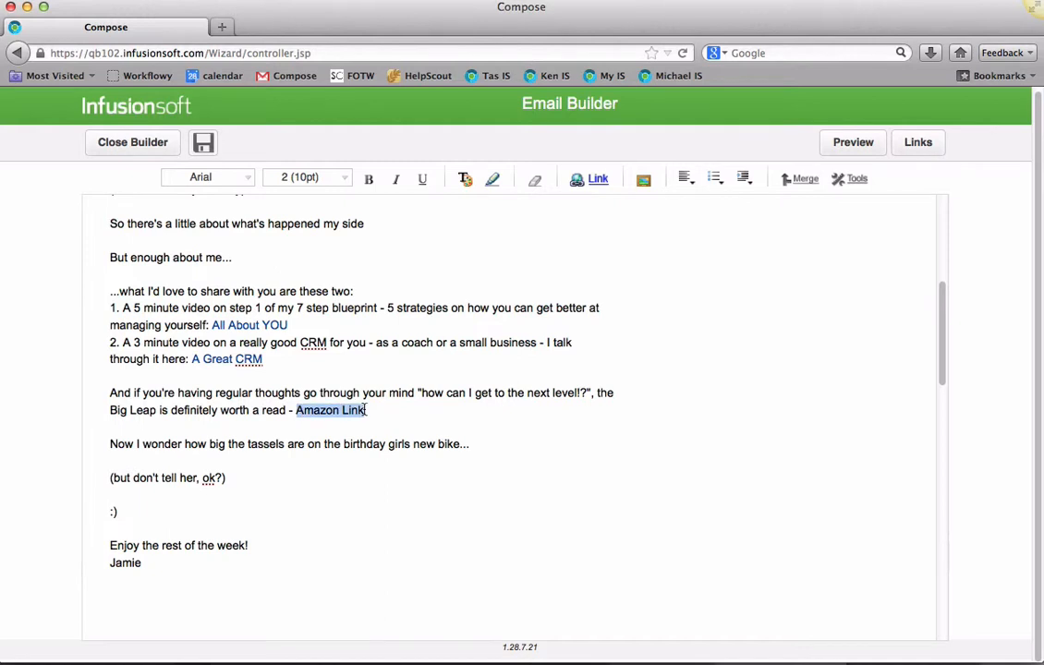
pyautogui.click(592, 185)
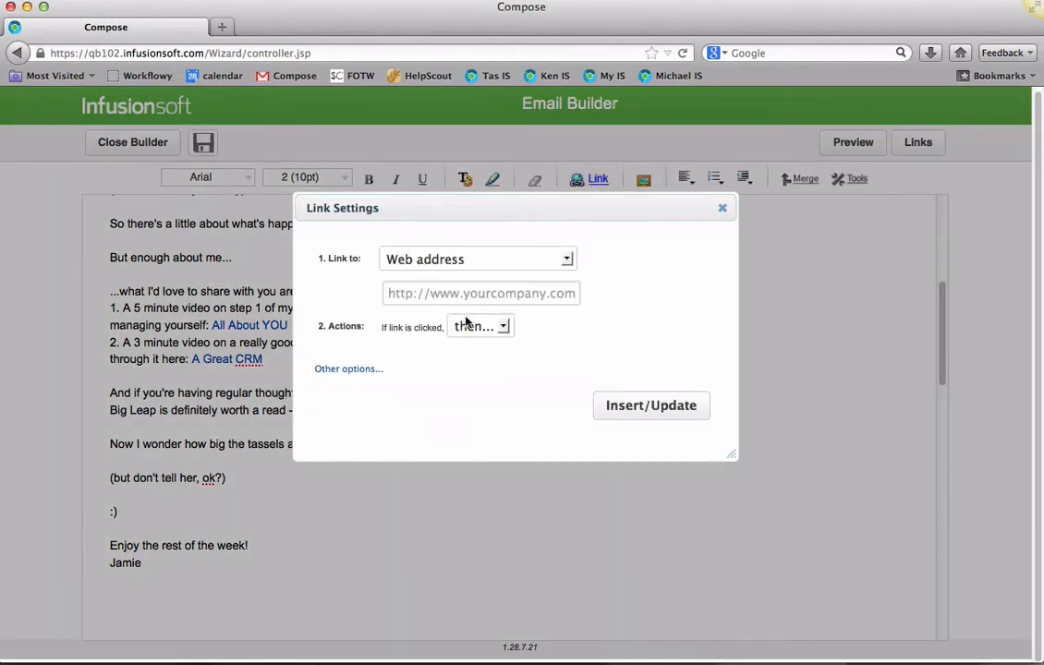
pyautogui.click(459, 294)
pyautogui.write('http')
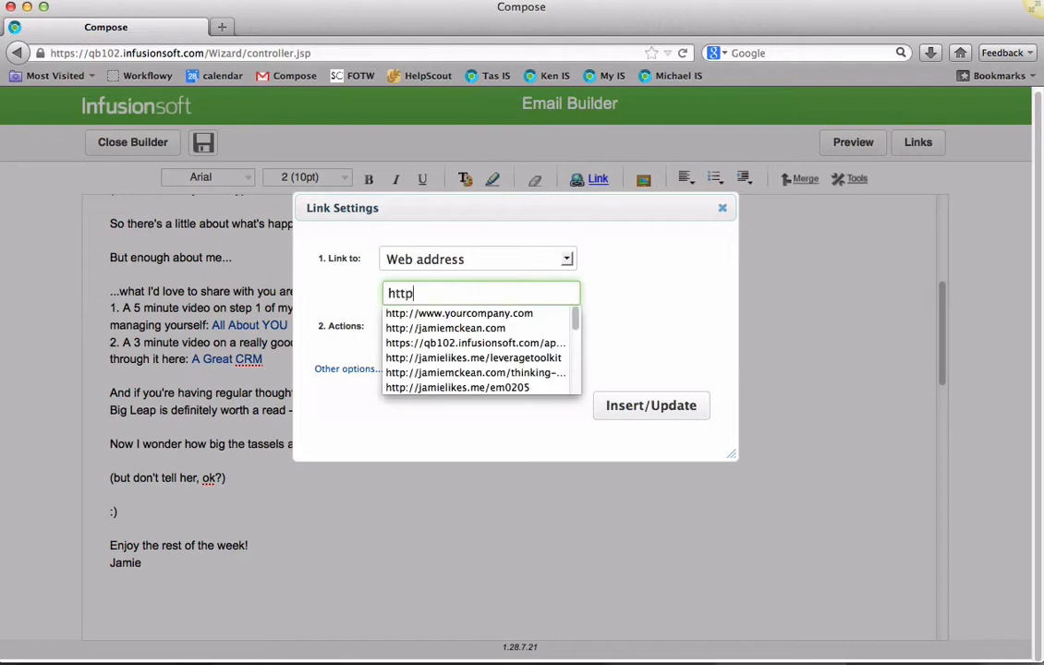
pyautogui.write('://jamies')
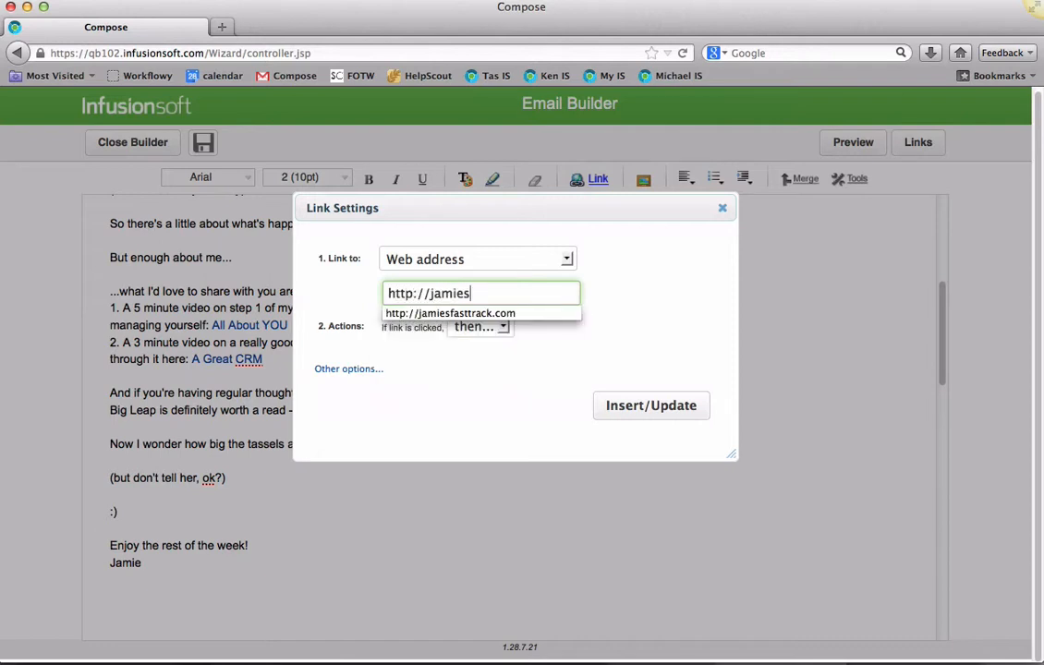
pyautogui.press('BackSpace')
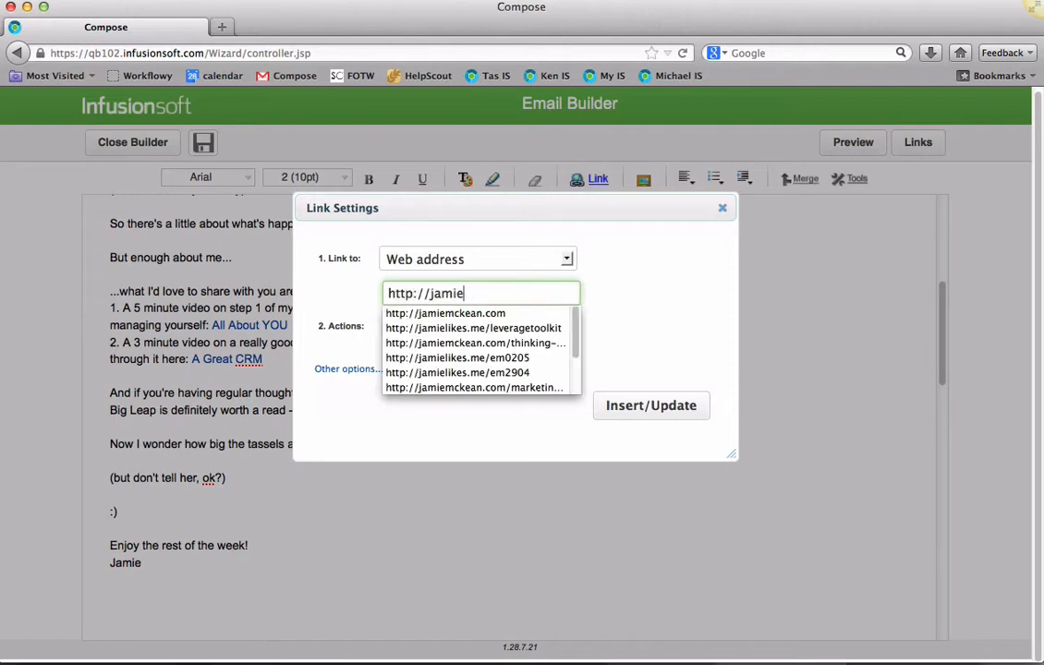
pyautogui.write('likes.me')
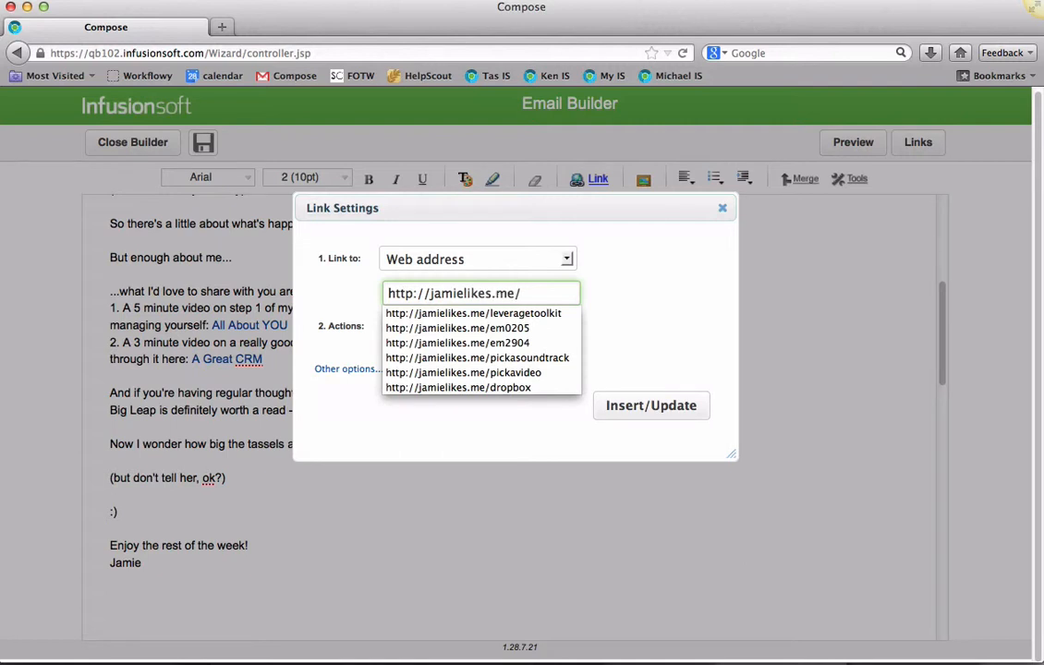
pyautogui.write('/')
pyautogui.click(591, 3)
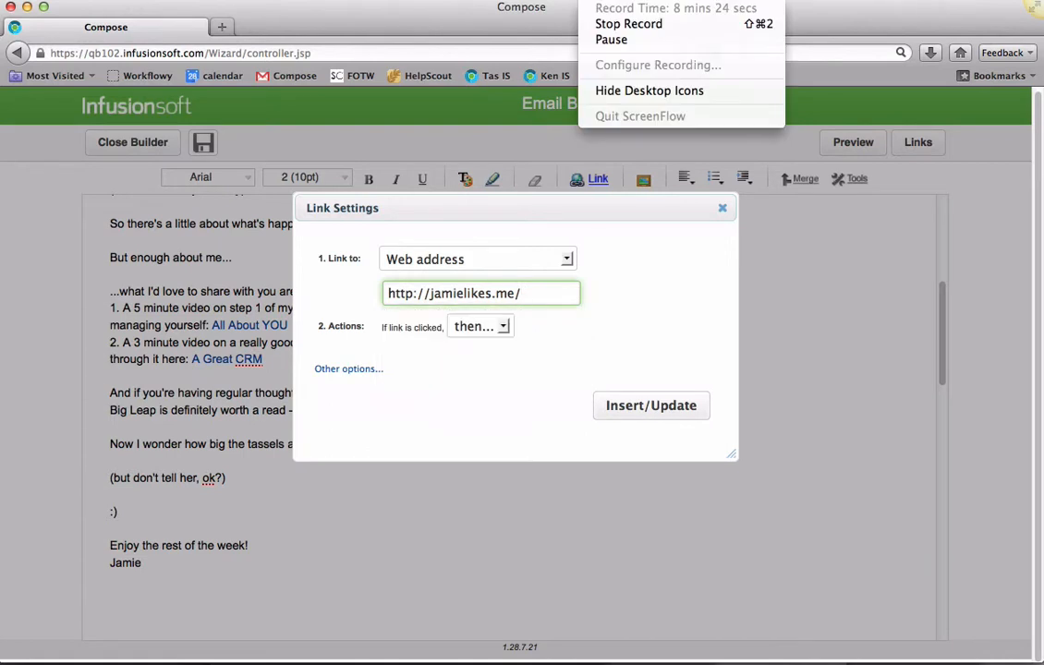
pyautogui.click(599, 42)
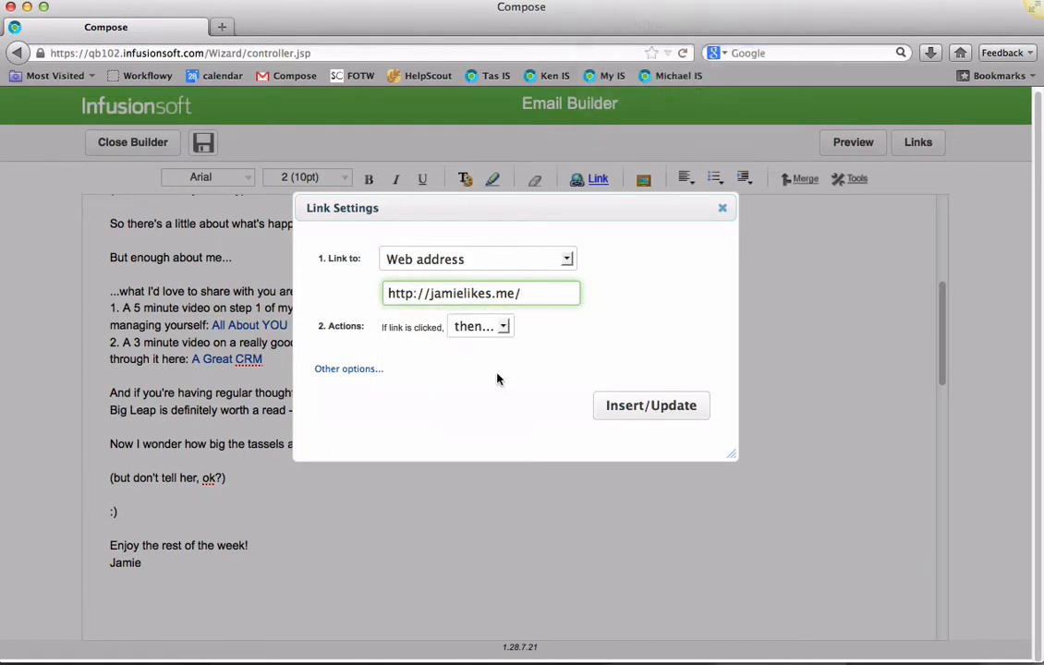
pyautogui.click(539, 294)
pyautogui.write('thebigleap')
pyautogui.click(645, 410)
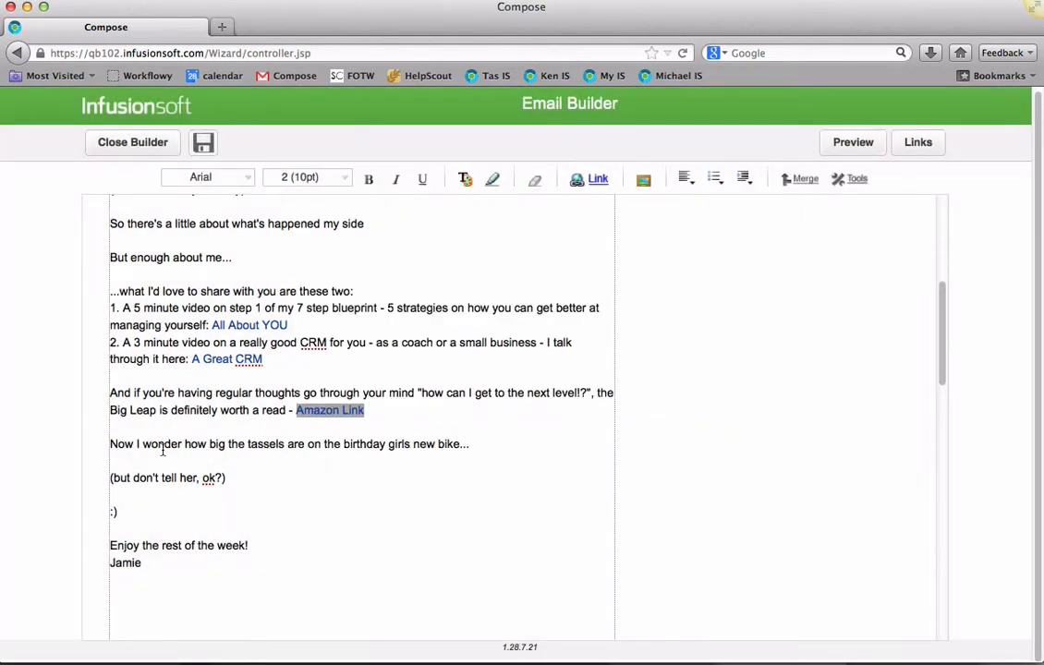
# - Check the email body from the greeting down to the unsubscribe footer and save the email
pyautogui.scroll(-3, 325, 460)
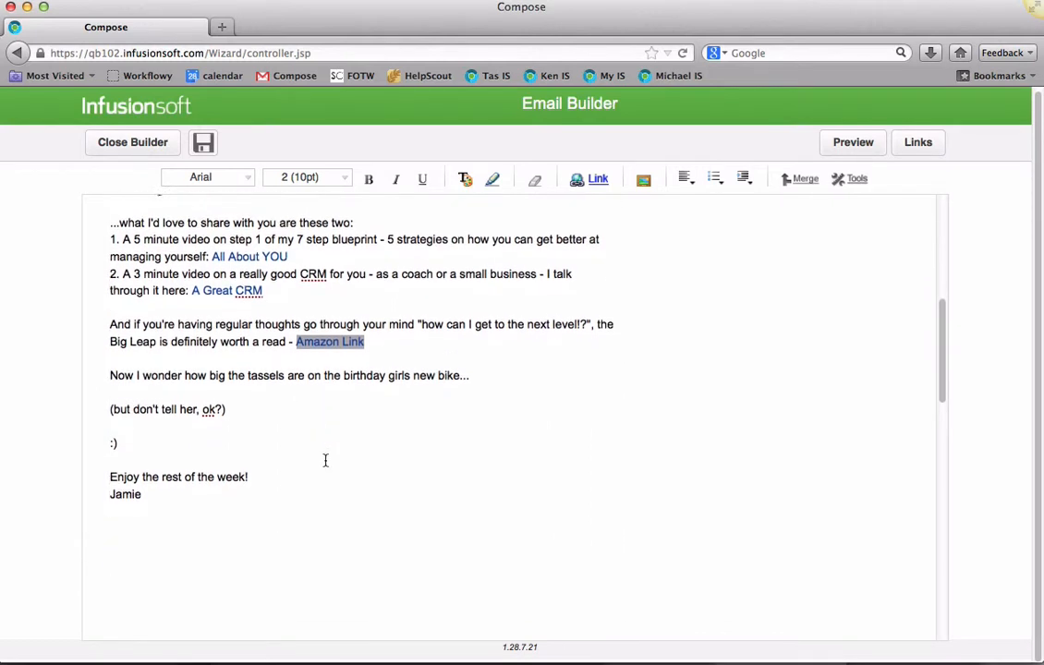
pyautogui.scroll(-10, 325, 460)
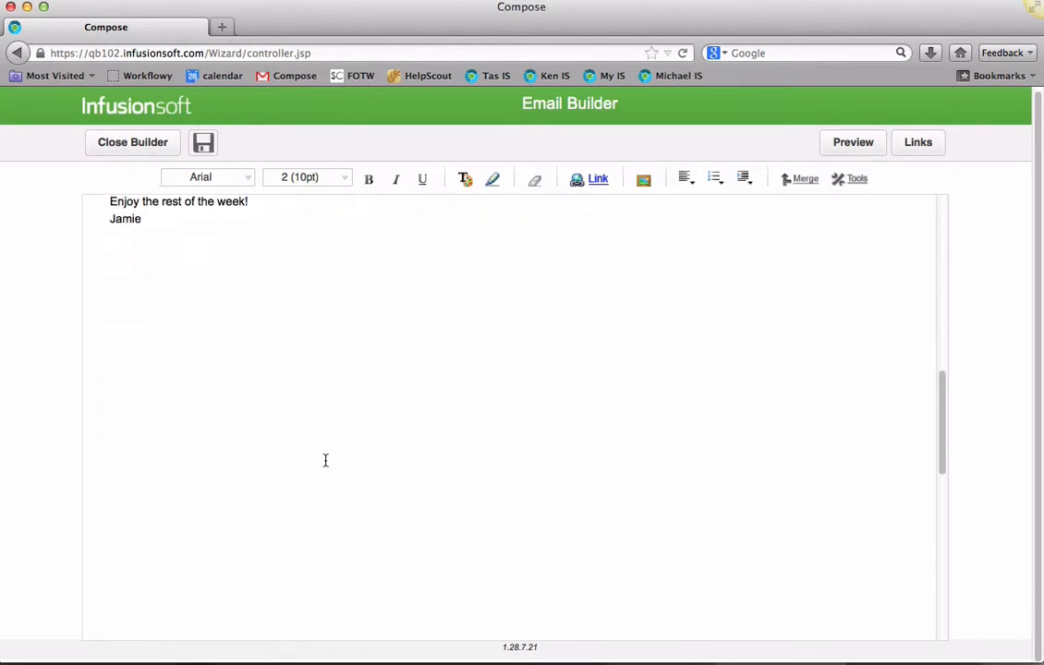
pyautogui.scroll(-5, 325, 460)
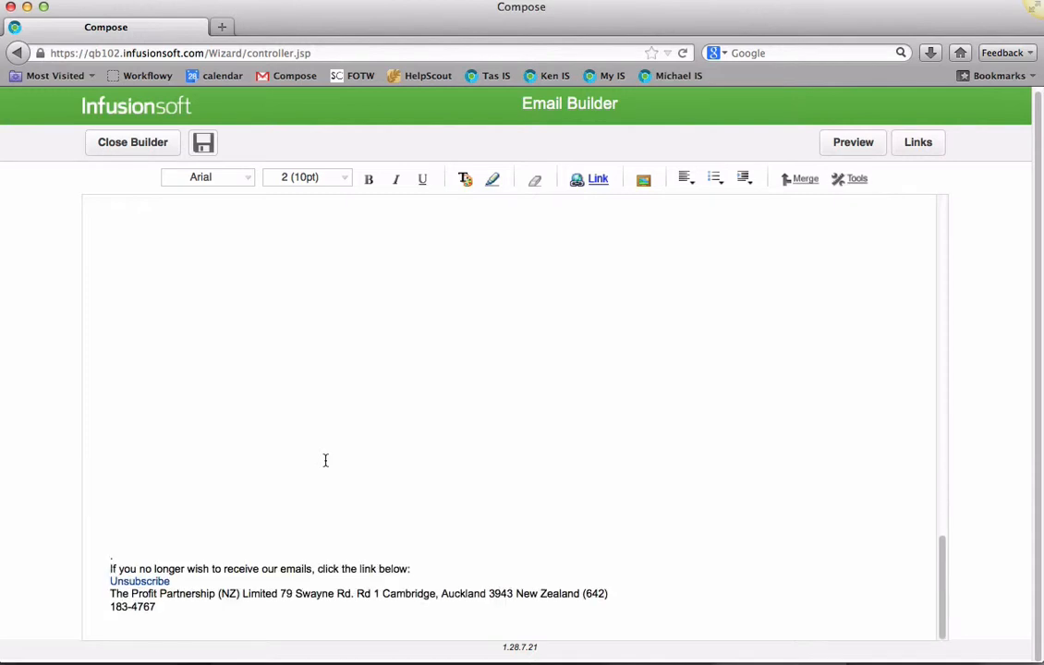
pyautogui.scroll(5, 325, 460)
pyautogui.click(195, 500)
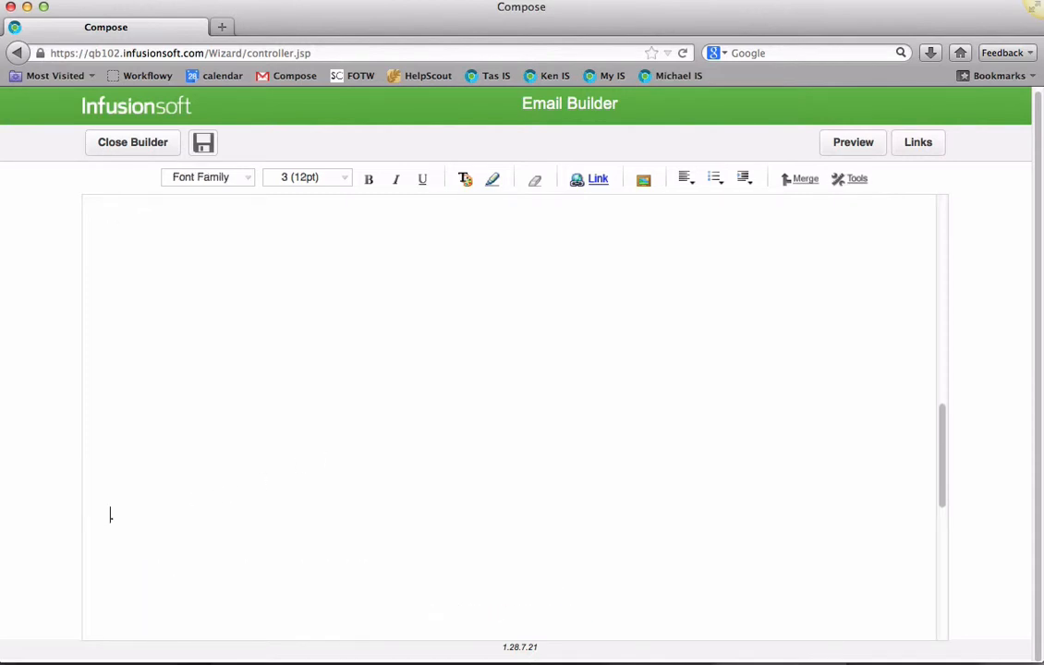
pyautogui.scroll(10, 514, 415)
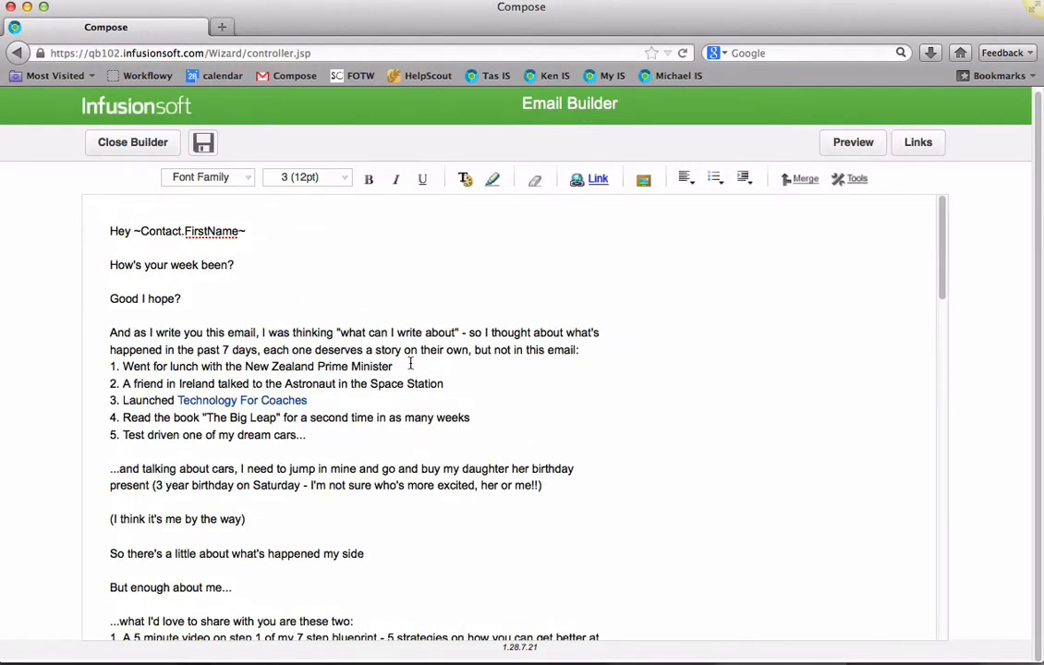
pyautogui.click(204, 144)
pyautogui.scroll(-2, 333, 461)
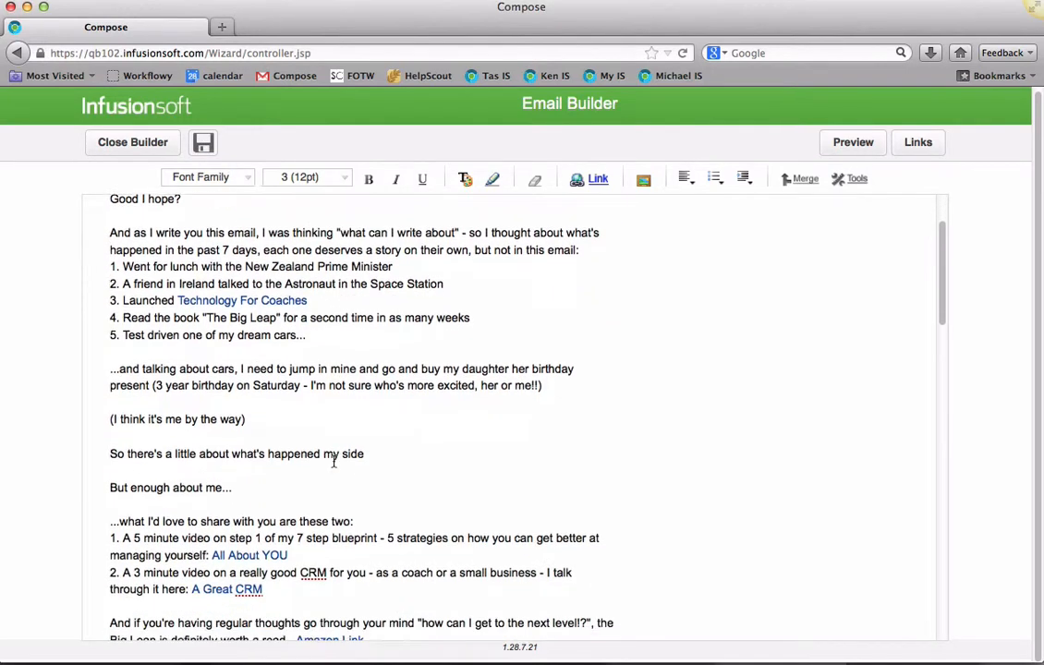
pyautogui.scroll(-1, 333, 461)
pyautogui.scroll(3, 334, 462)
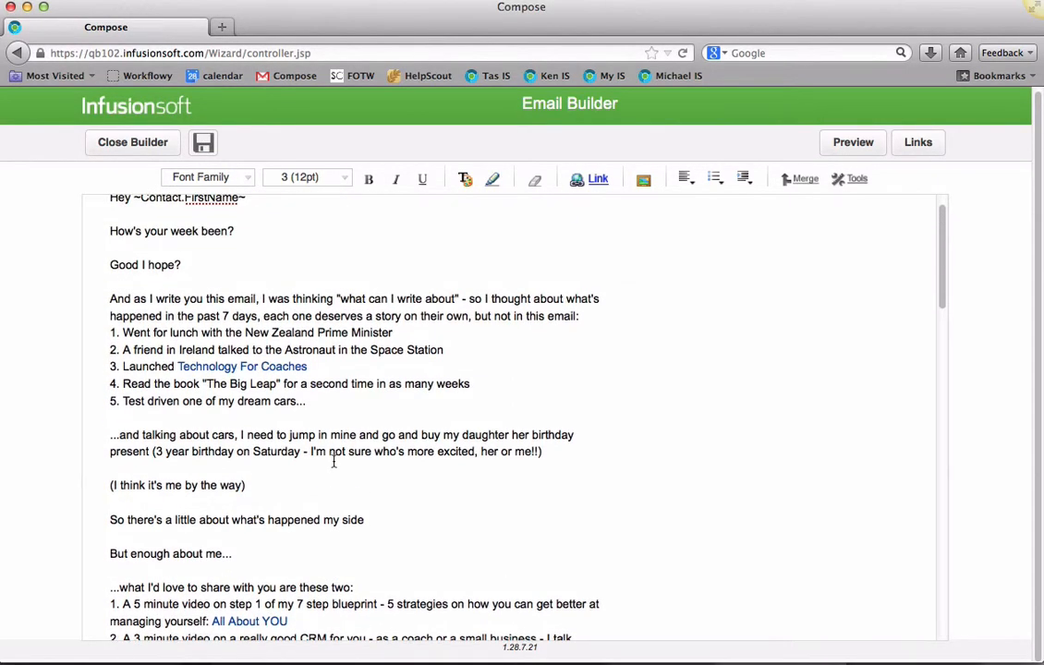
pyautogui.scroll(1, 347, 357)
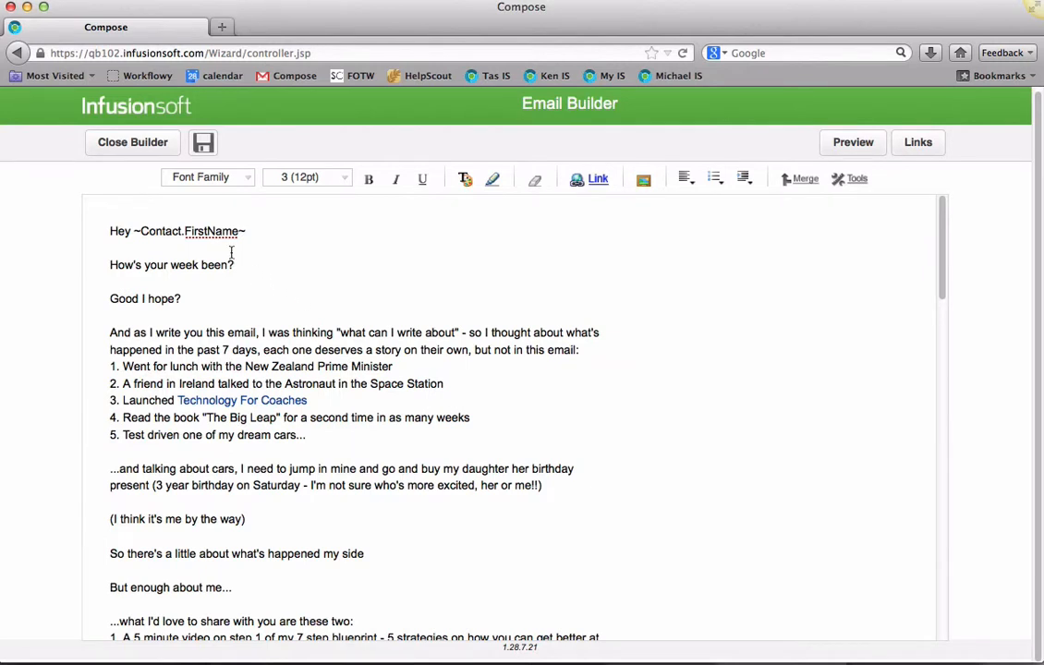
pyautogui.click(204, 145)
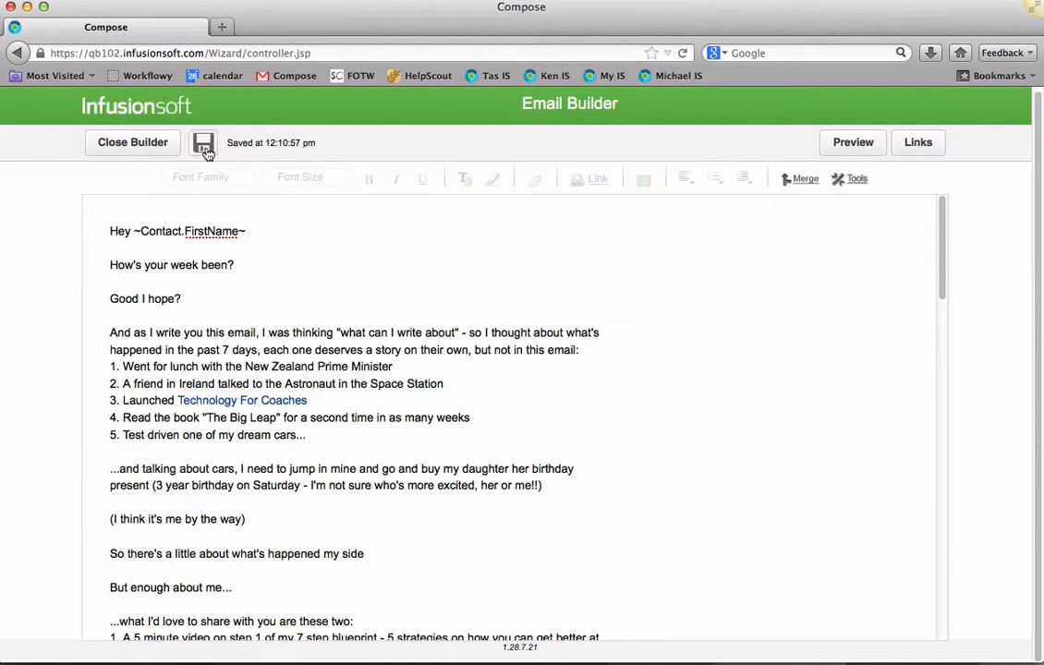
# - Close the email builder and review the email preview and spam score on the compose page
pyautogui.click(134, 144)
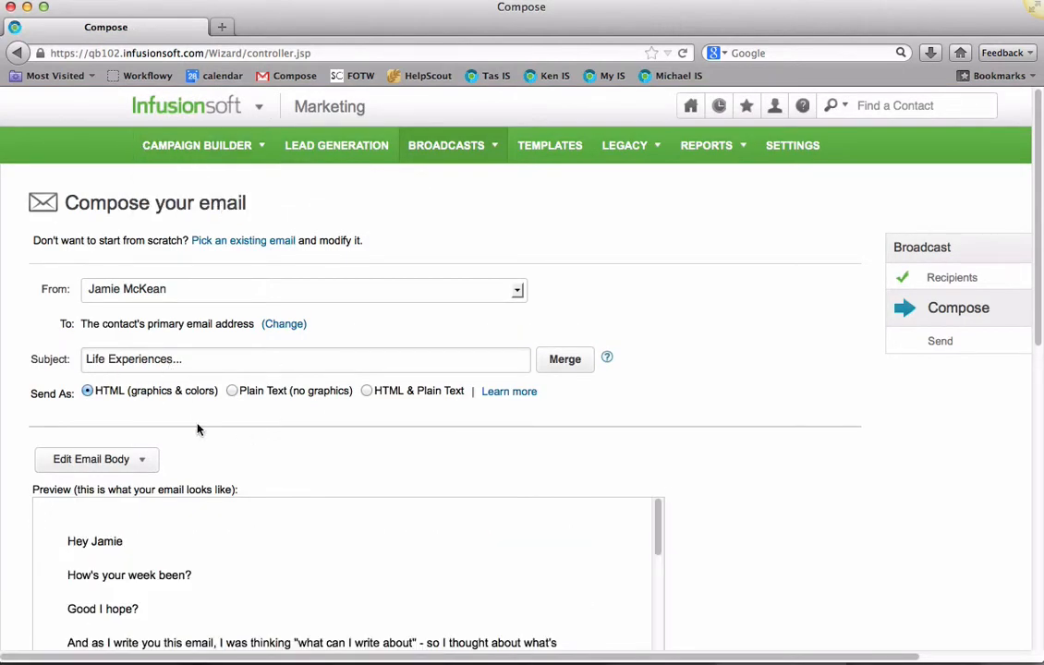
pyautogui.scroll(-1, 230, 492)
pyautogui.scroll(-4, 228, 491)
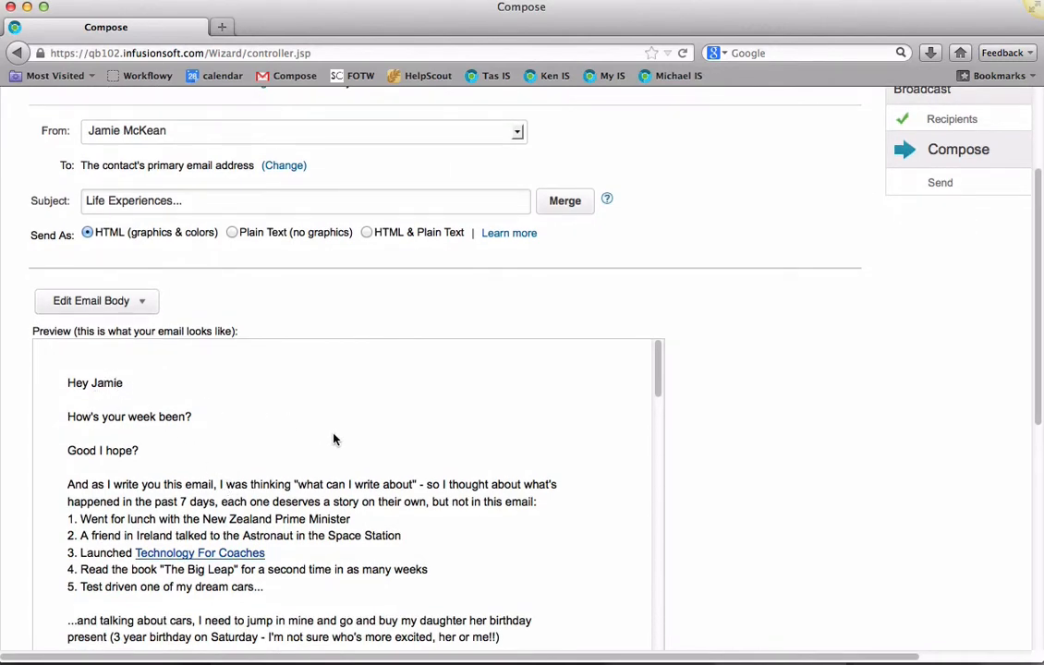
pyautogui.scroll(-6, 334, 439)
pyautogui.scroll(-7, 335, 439)
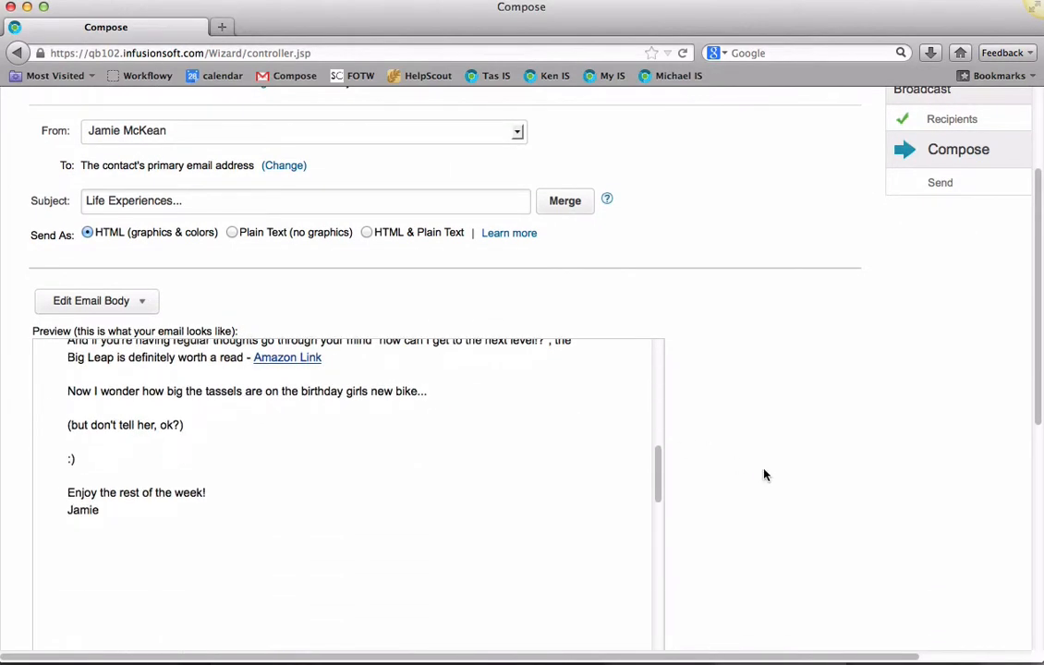
pyautogui.scroll(-10, 763, 475)
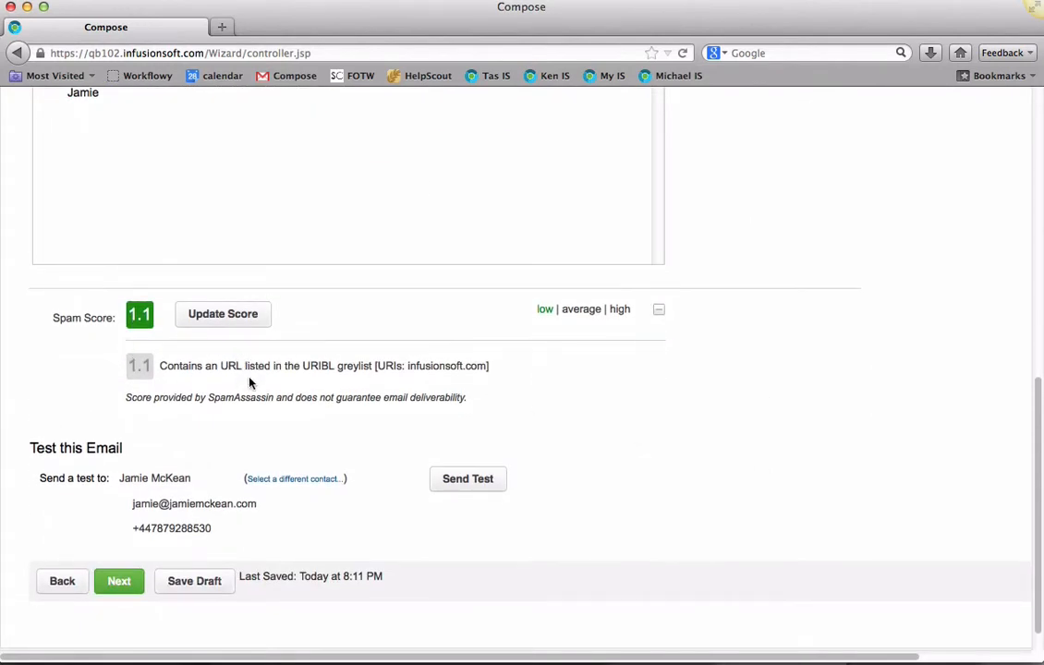
pyautogui.scroll(-1, 250, 383)
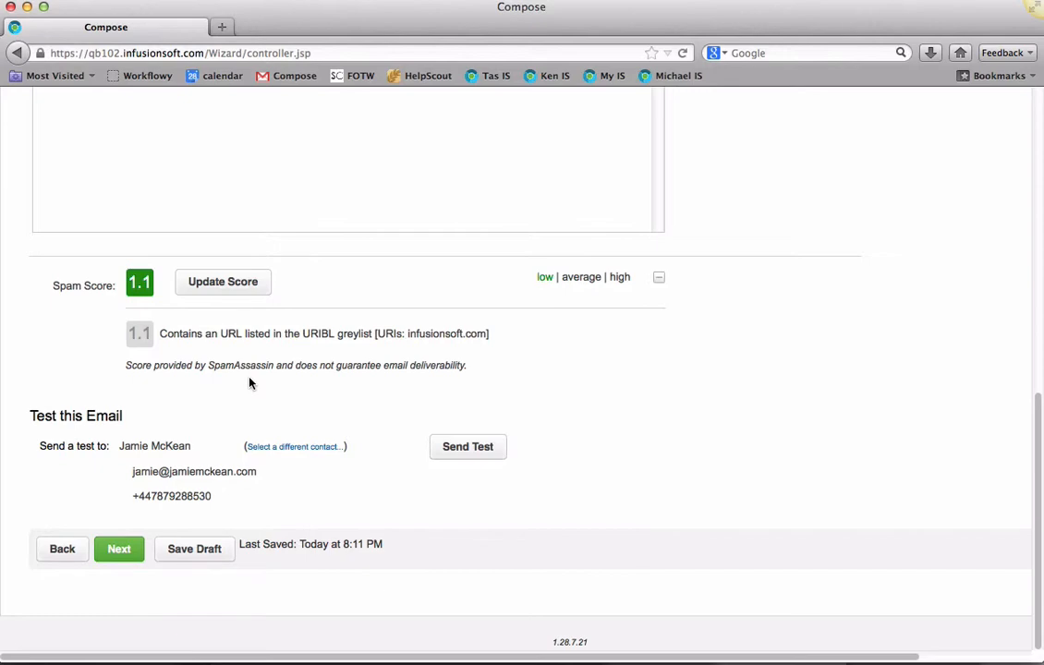
pyautogui.scroll(10, 249, 383)
pyautogui.scroll(-10, 249, 382)
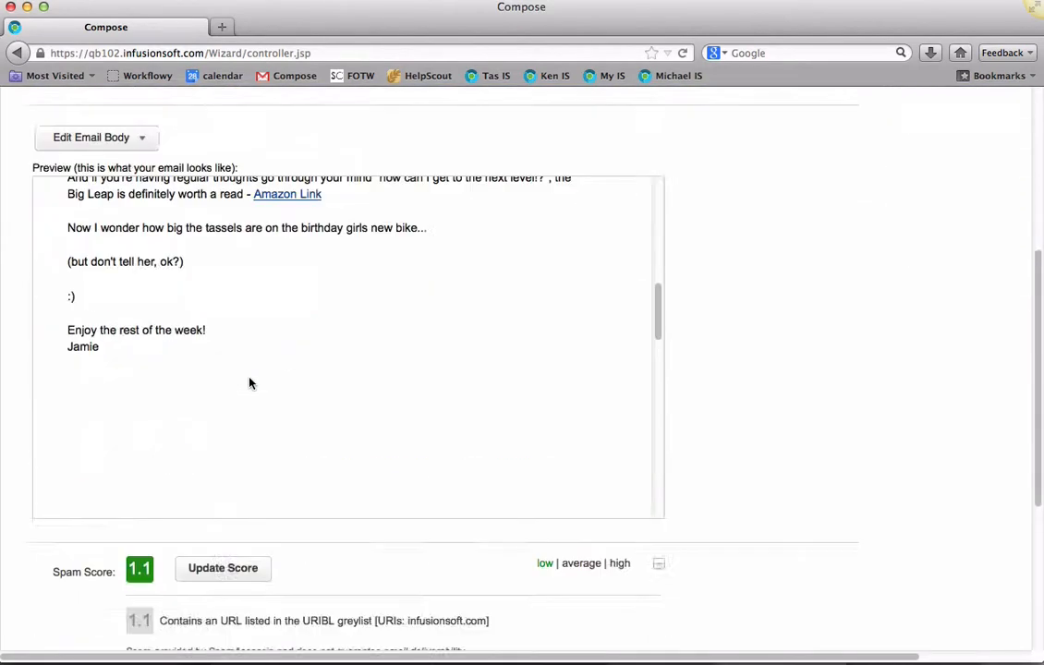
# - Send a test of the composed email to the preselected test contact
pyautogui.click(128, 552)
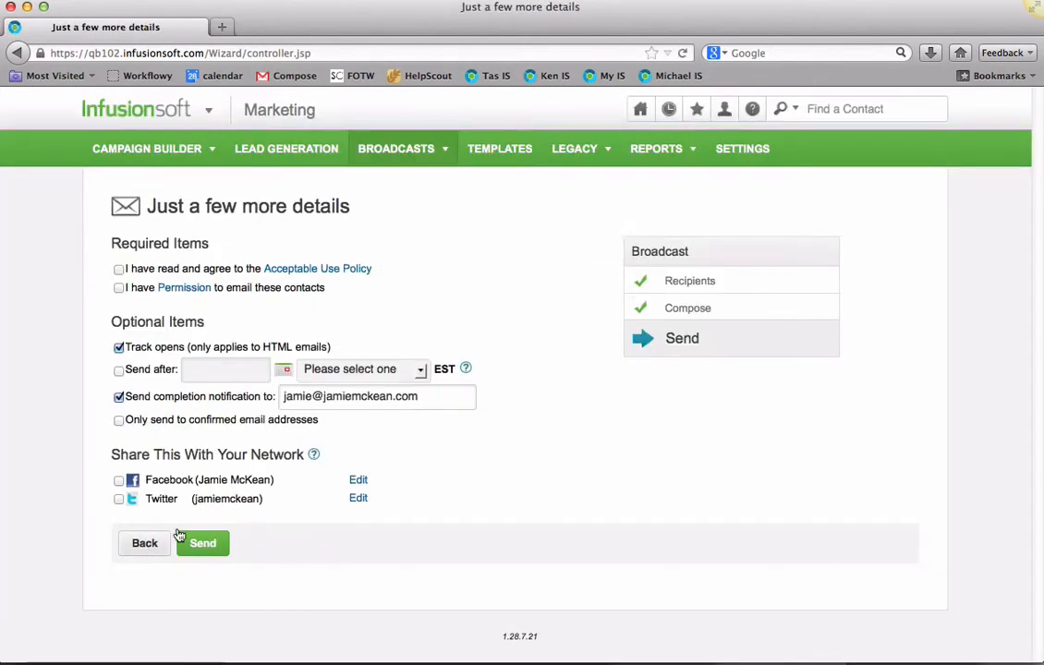
pyautogui.click(142, 552)
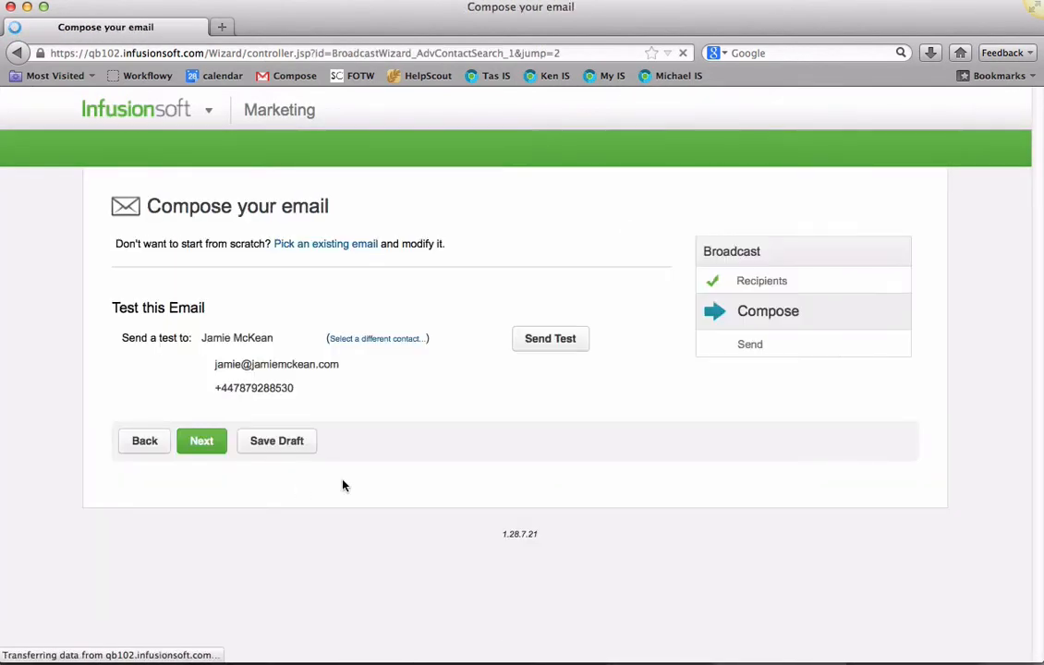
pyautogui.scroll(-4, 341, 486)
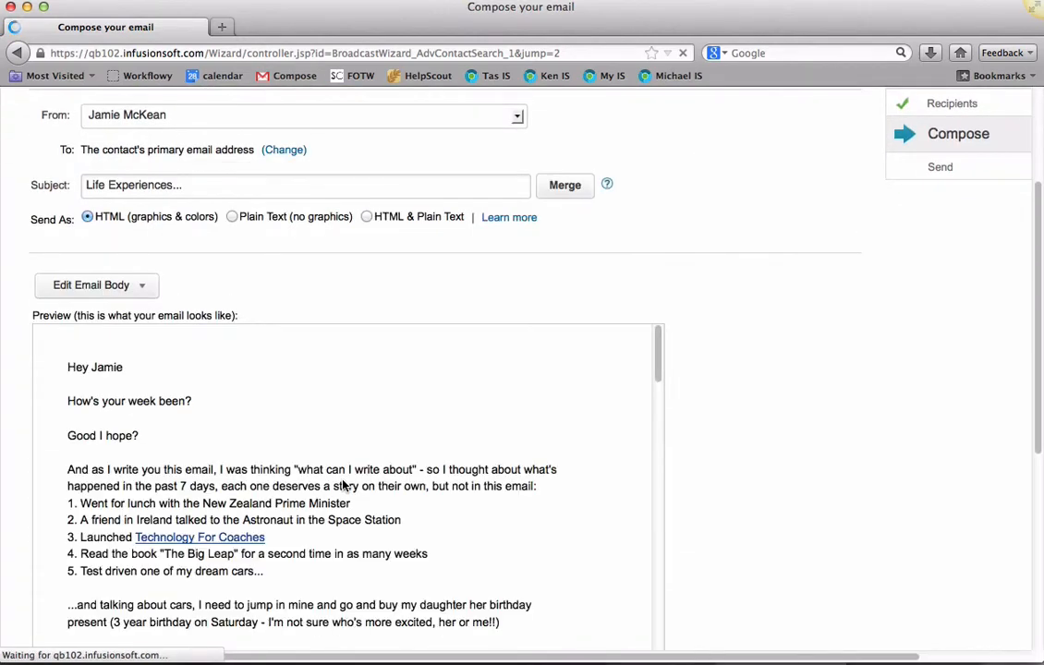
pyautogui.scroll(-8, 342, 485)
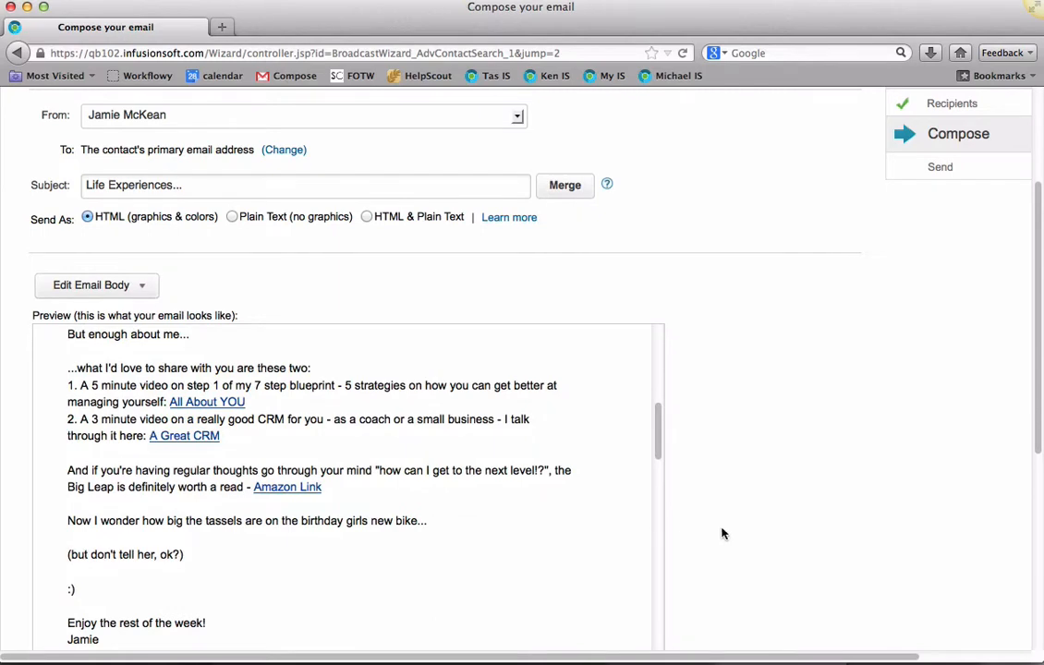
pyautogui.scroll(-2, 725, 534)
pyautogui.scroll(-6, 725, 533)
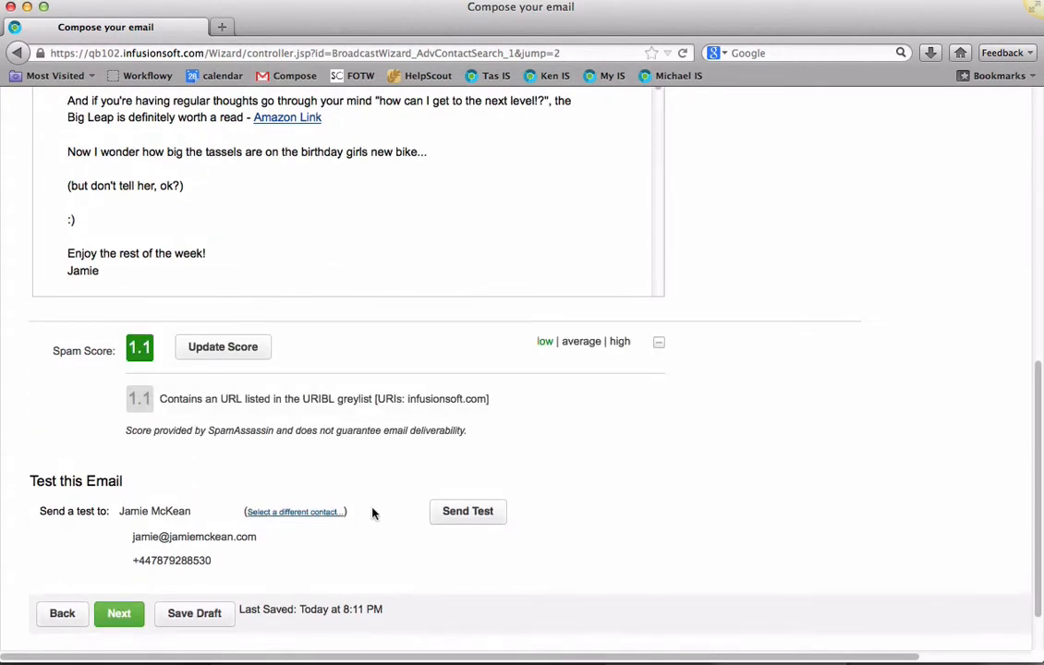
pyautogui.click(477, 519)
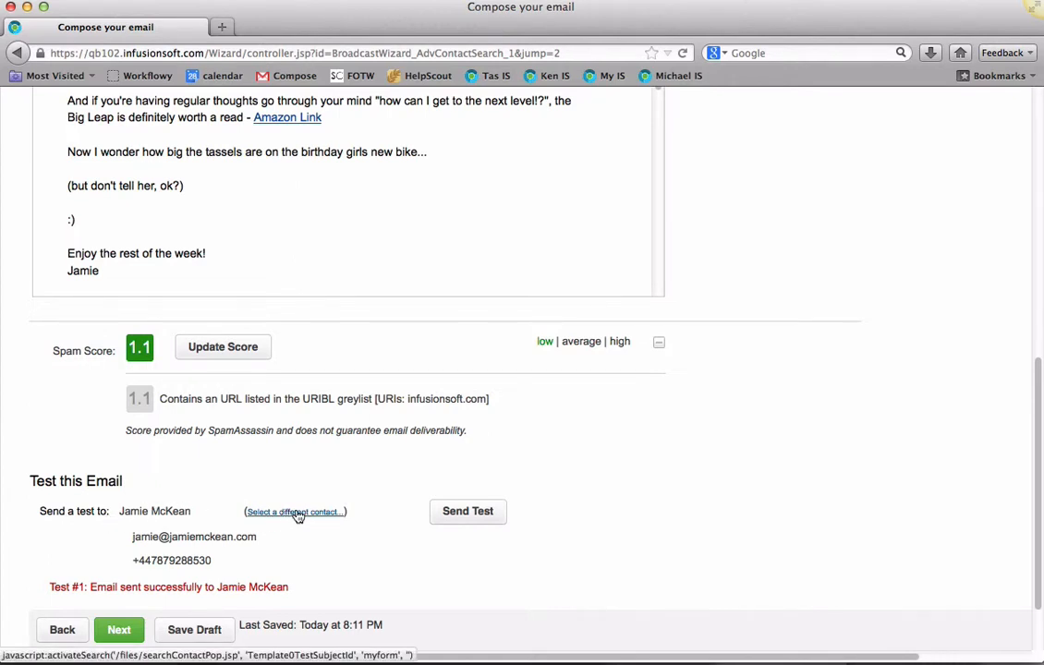
pyautogui.scroll(-2, 377, 550)
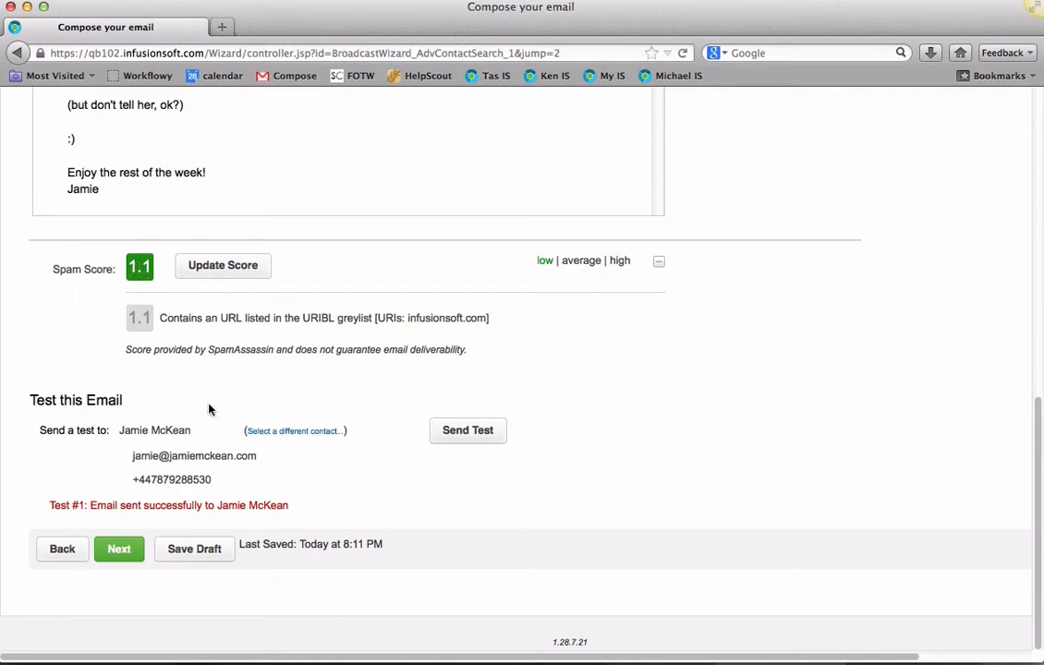
# - Accept the Acceptable Use Policy and Permission items, select sharing on Twitter, and send the broadcast
pyautogui.click(121, 547)
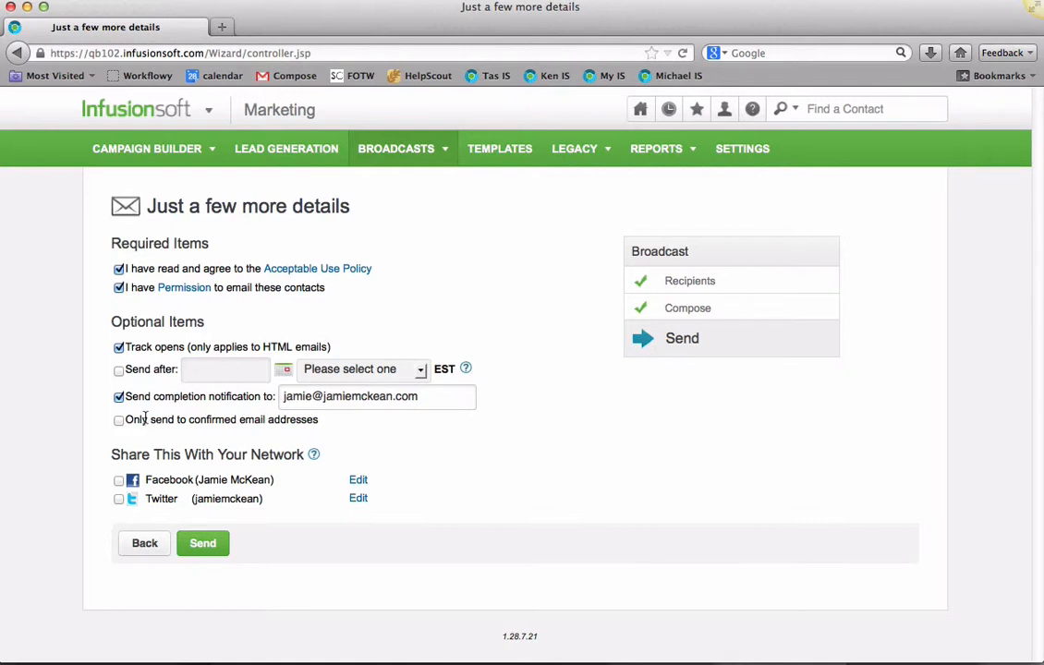
pyautogui.click(119, 501)
pyautogui.click(207, 544)
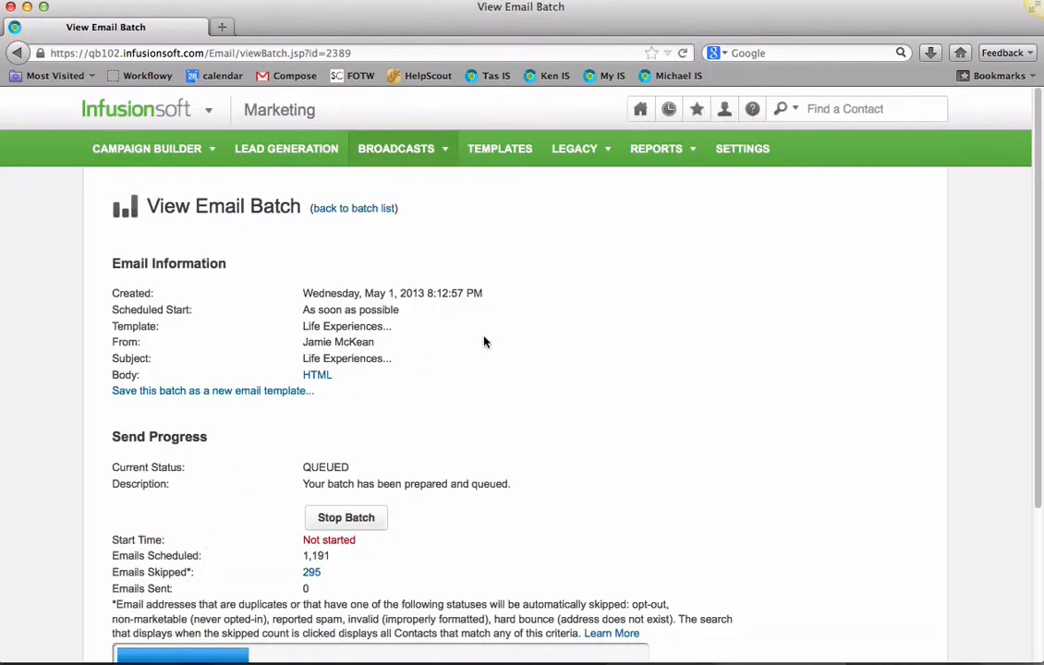
pyautogui.scroll(-3, 501, 335)
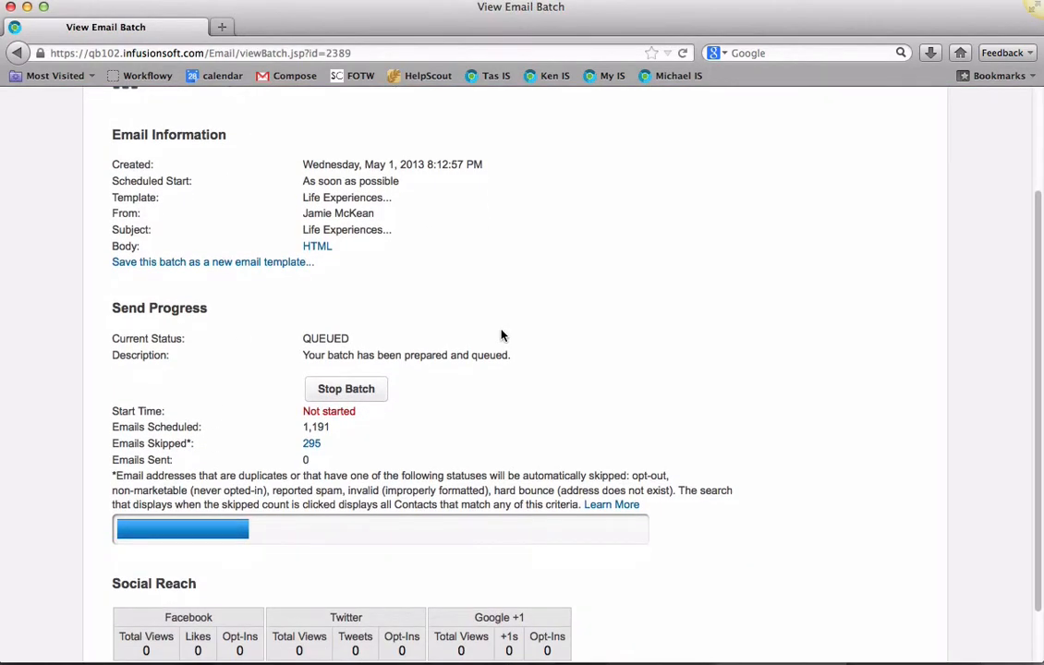
# - Check the send progress, skipped and sent email figures, and social reach of the broadcast's email batch
pyautogui.scroll(-1, 502, 336)
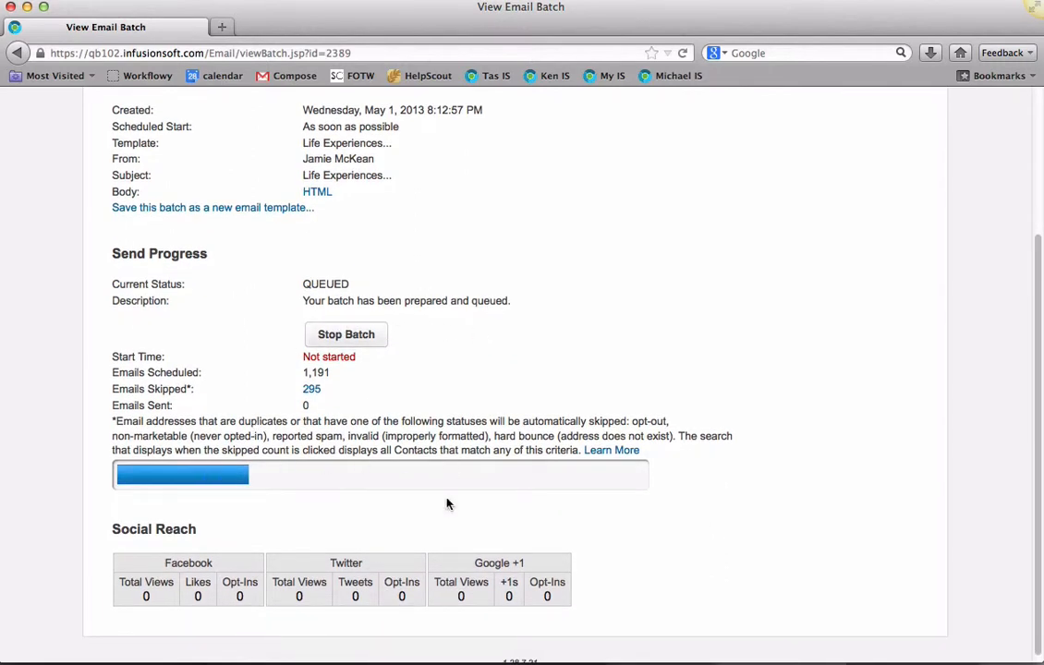
pyautogui.scroll(-1, 447, 504)
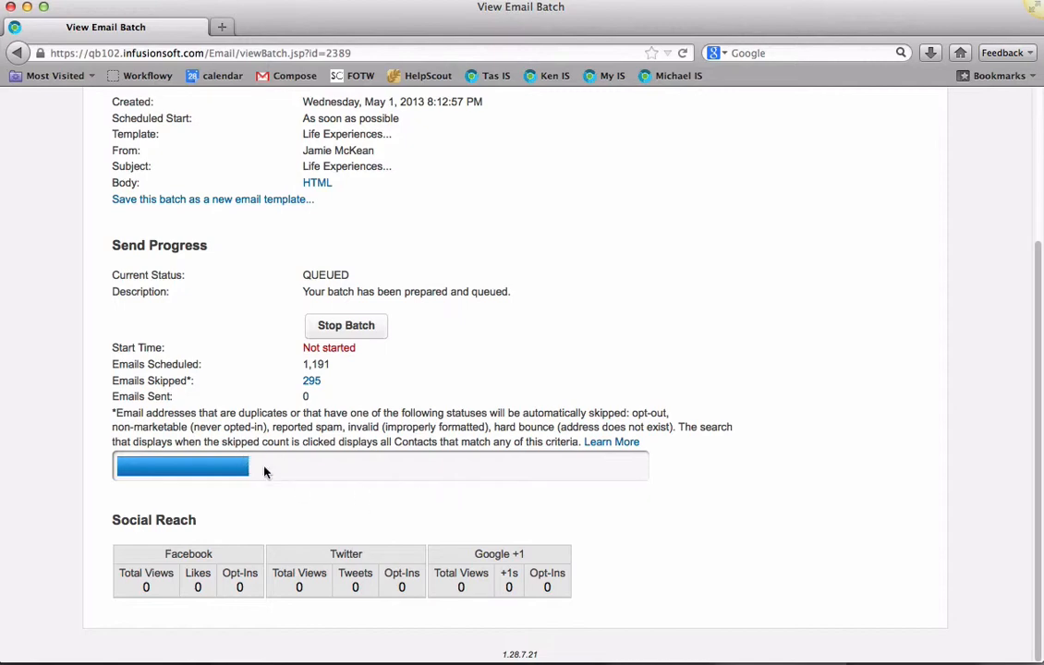
pyautogui.scroll(4, 436, 454)
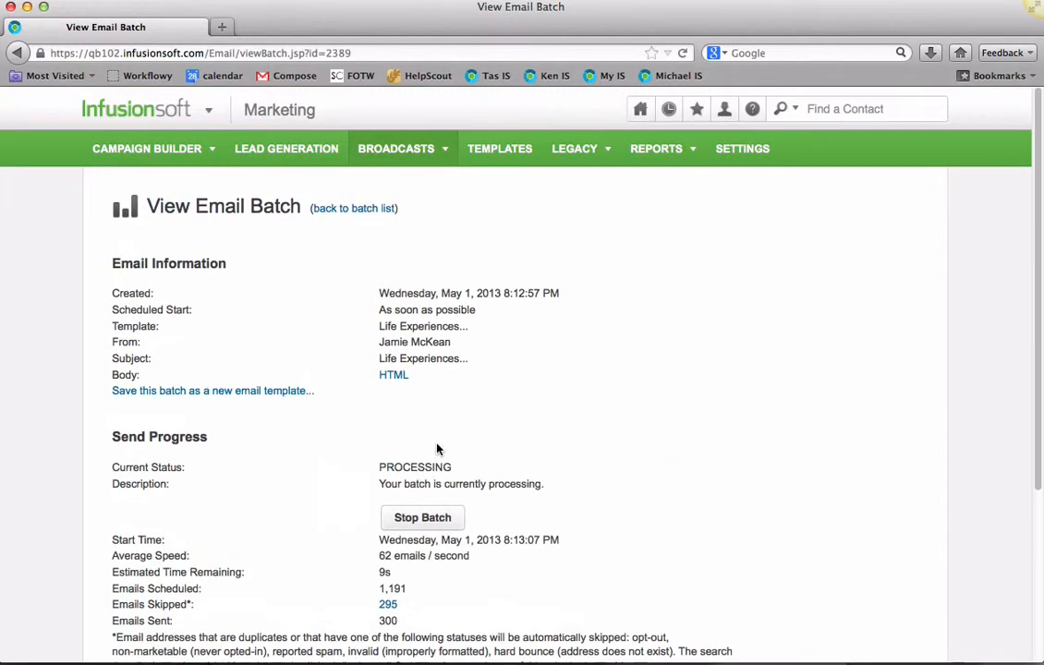
pyautogui.scroll(-5, 437, 449)
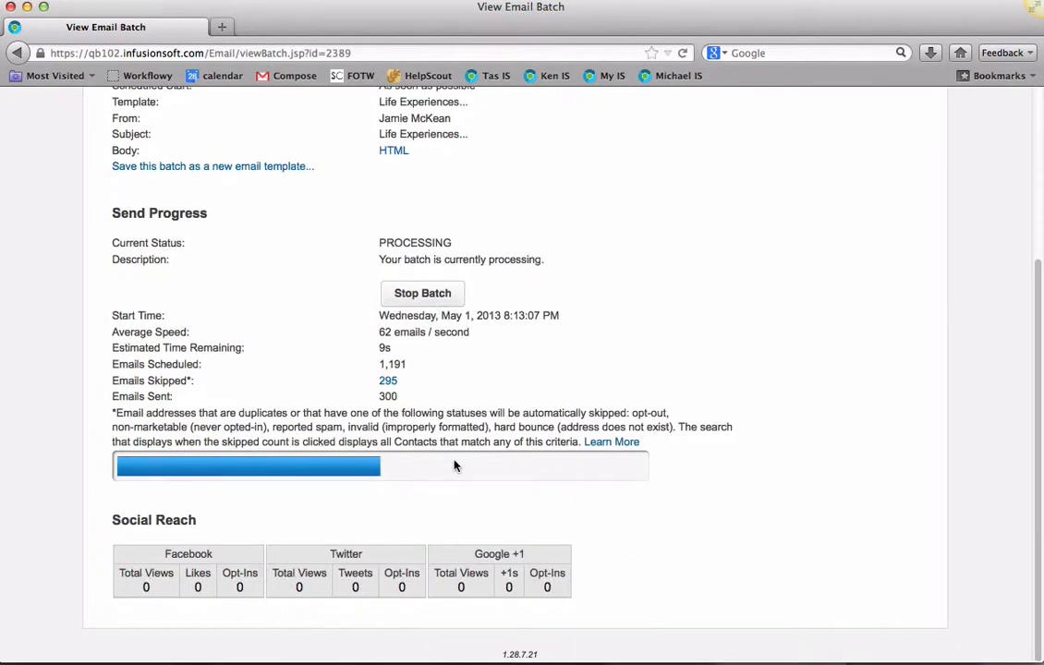
pyautogui.scroll(5, 455, 465)
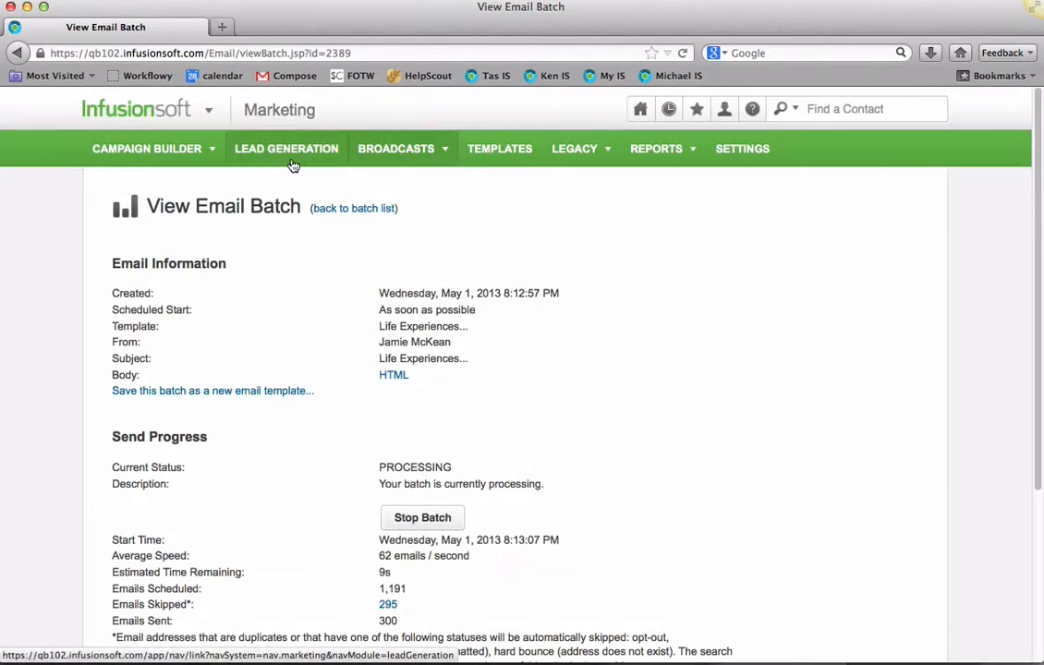
pyautogui.moveTo(225, 171)
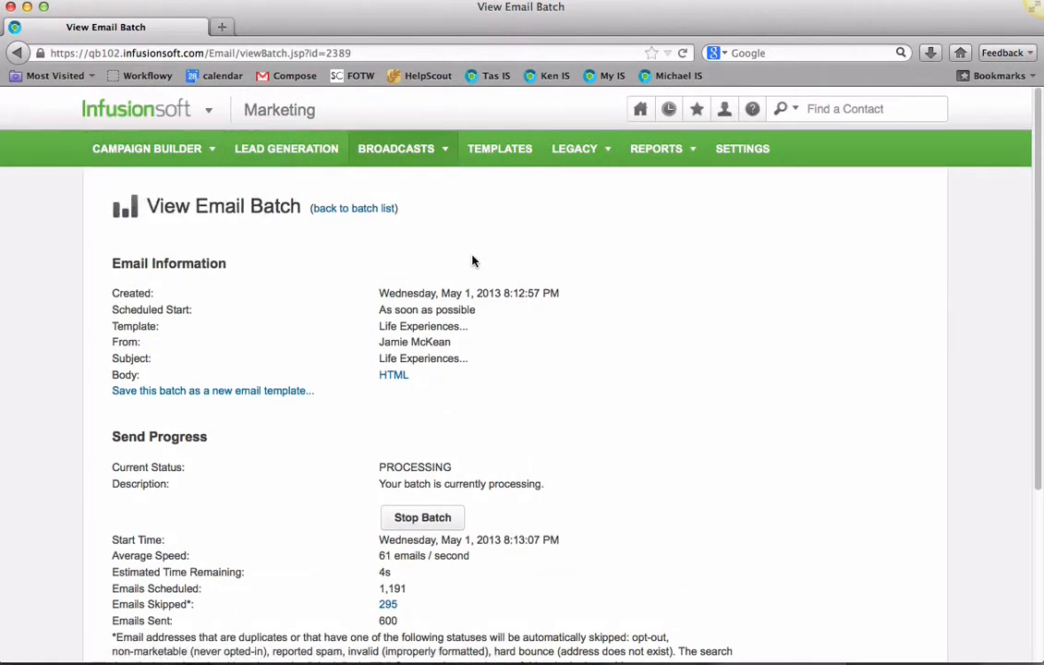